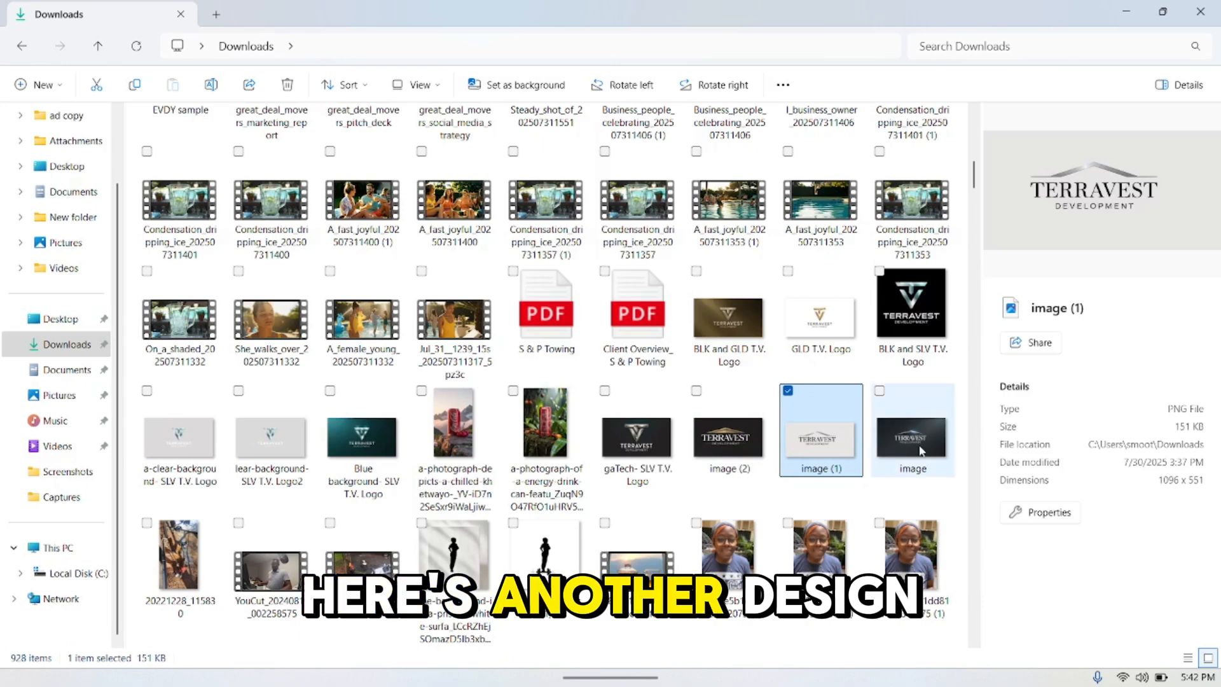
Preview the Terravest logo files "image", "gaTech- SLV T.V. Logo" and "Blue background- SLV T.V. Logo" in the Downloads folder.
left_click(910, 438)
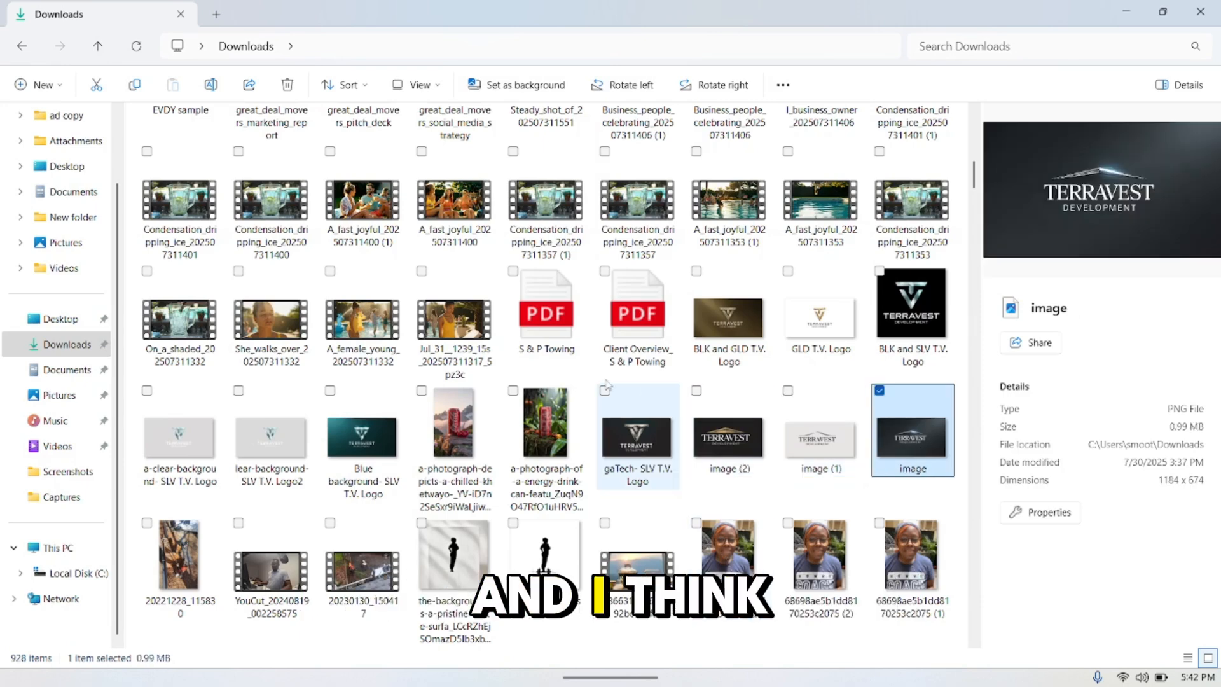
left_click(637, 452)
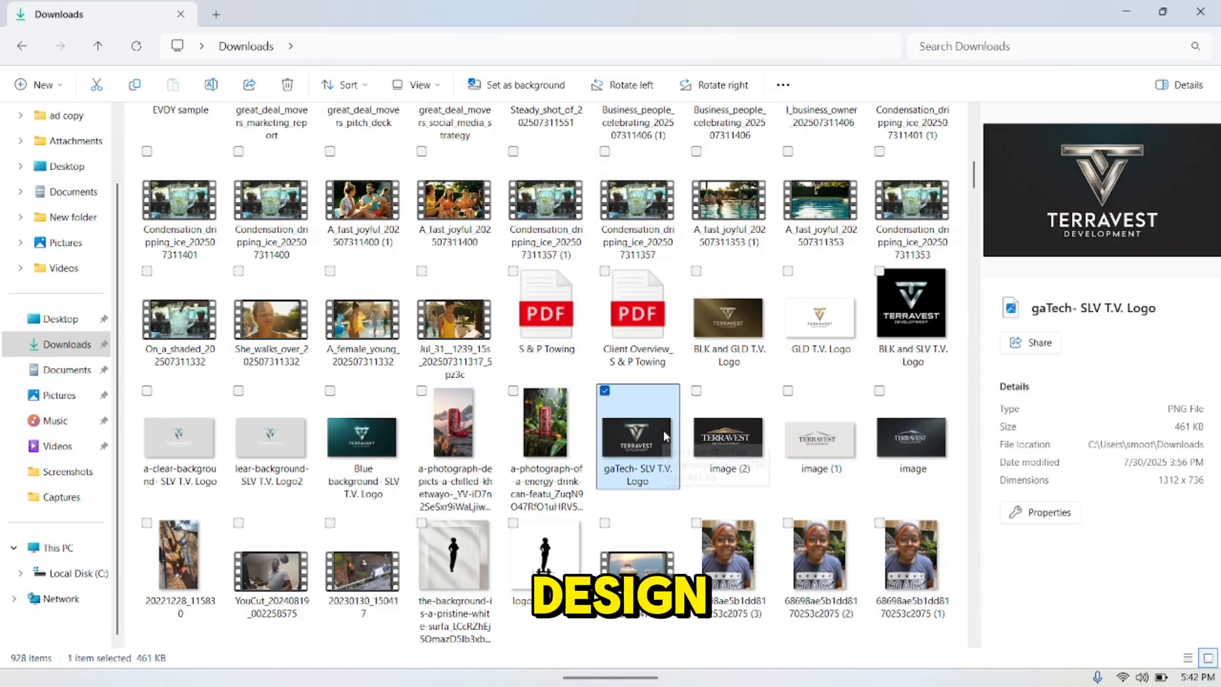
left_click(353, 443)
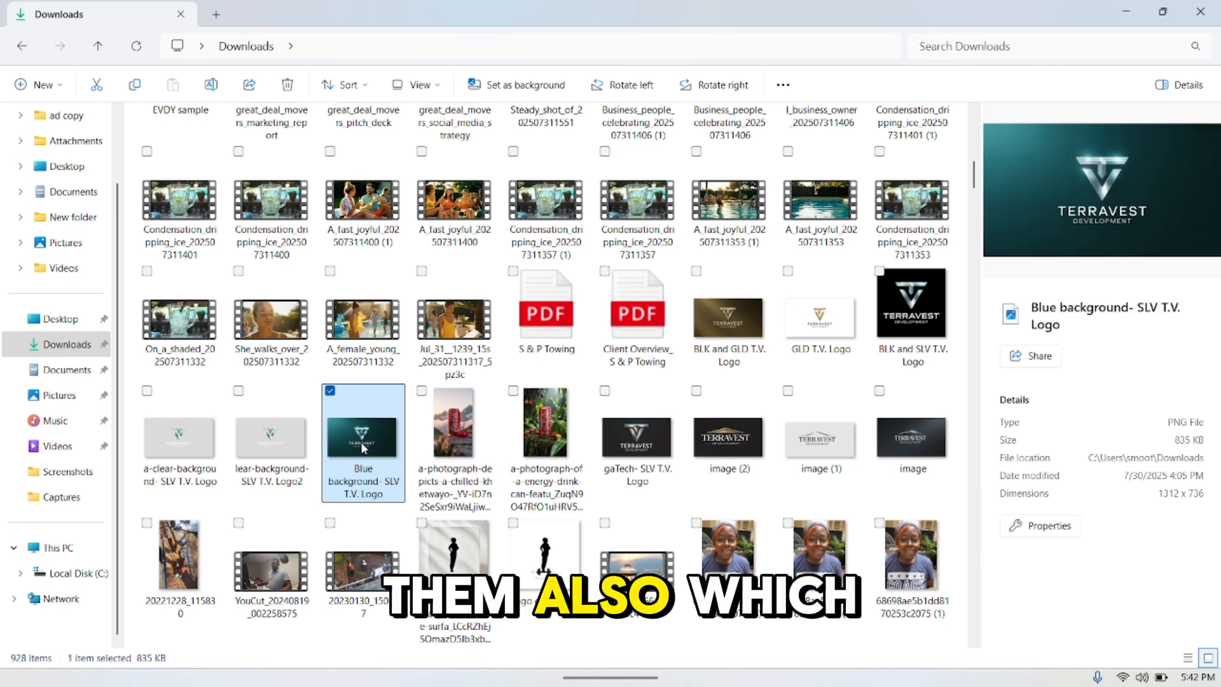
Compare the previews of the "BLK and SLV T.V. Logo", "GLD T.V. Logo" and "BLK and GLD T.V. Logo" files.
left_click(909, 321)
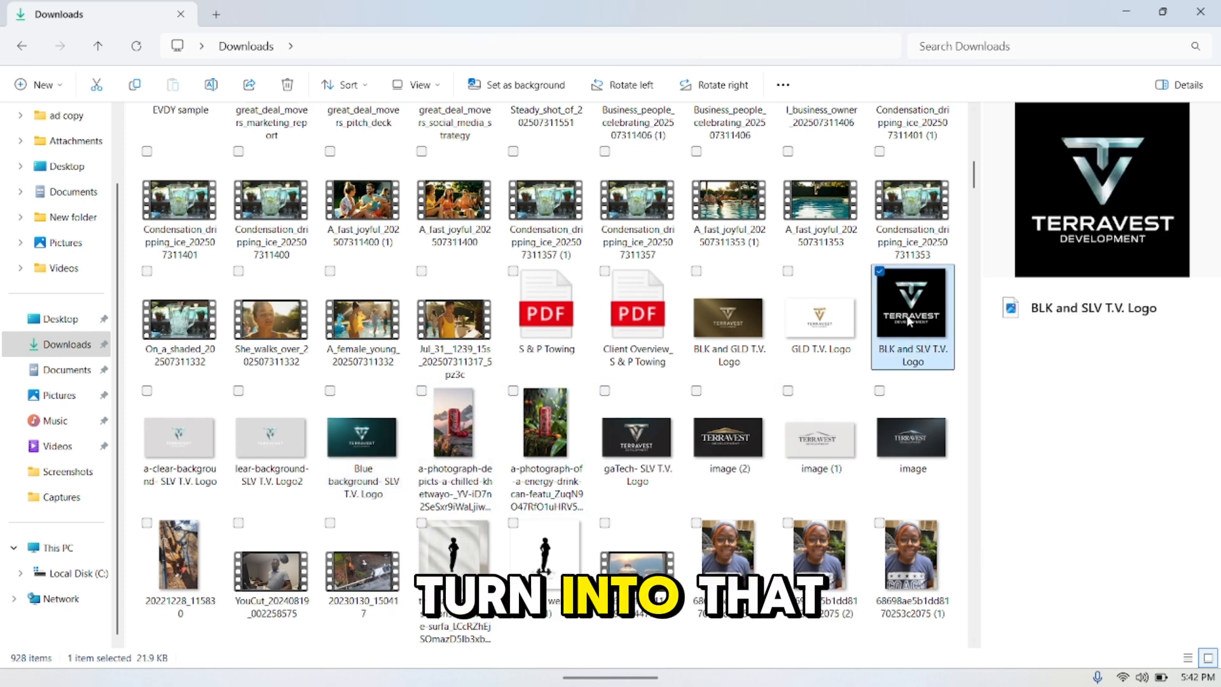
left_click(803, 324)
left_click(731, 318)
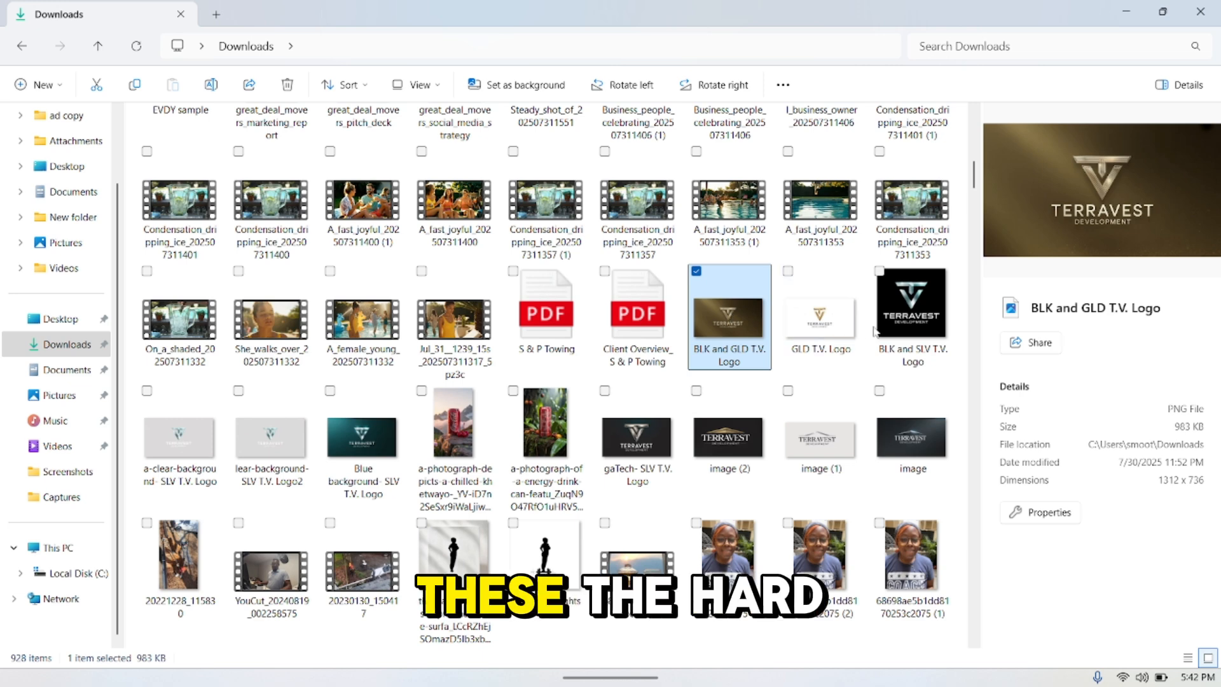
left_click(889, 323)
left_click(827, 331)
left_click(745, 325)
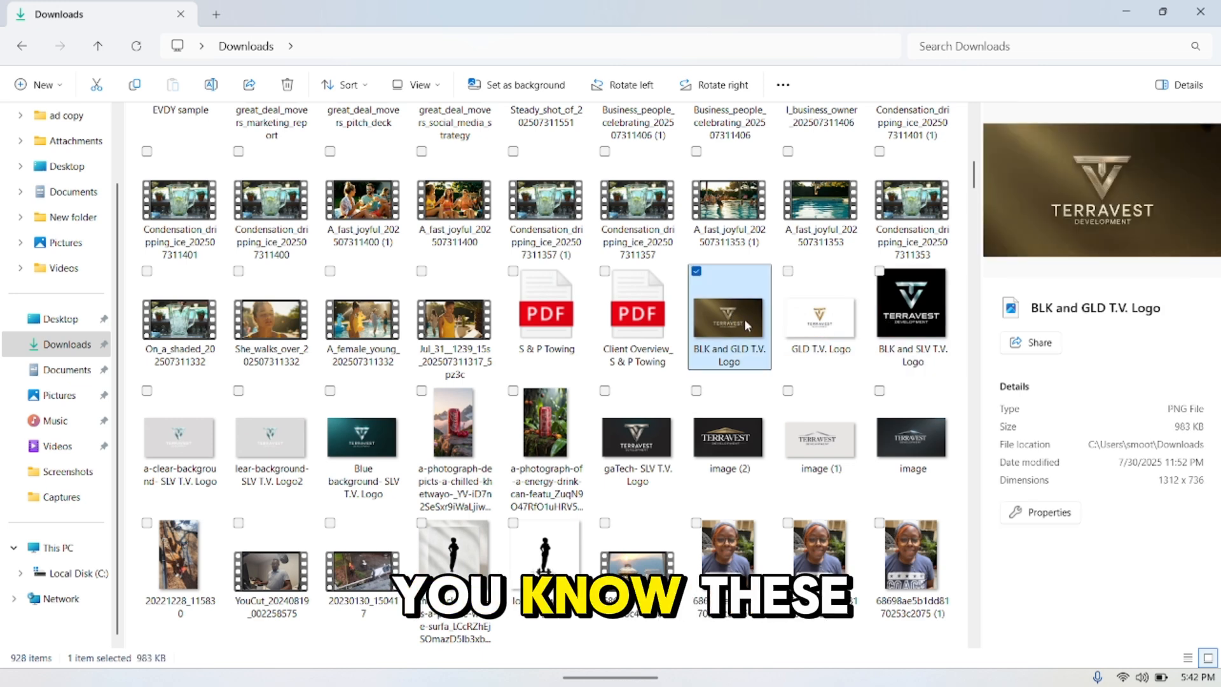
left_click(903, 324)
left_click(850, 319)
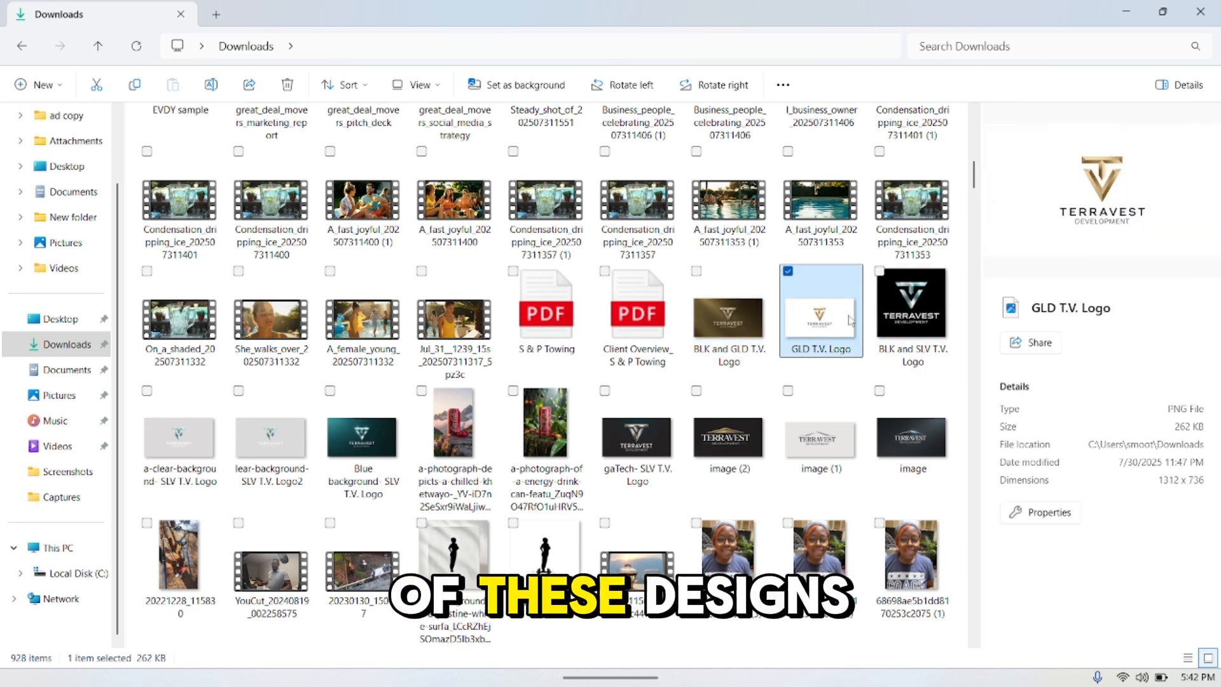
left_click(731, 318)
left_click(904, 314)
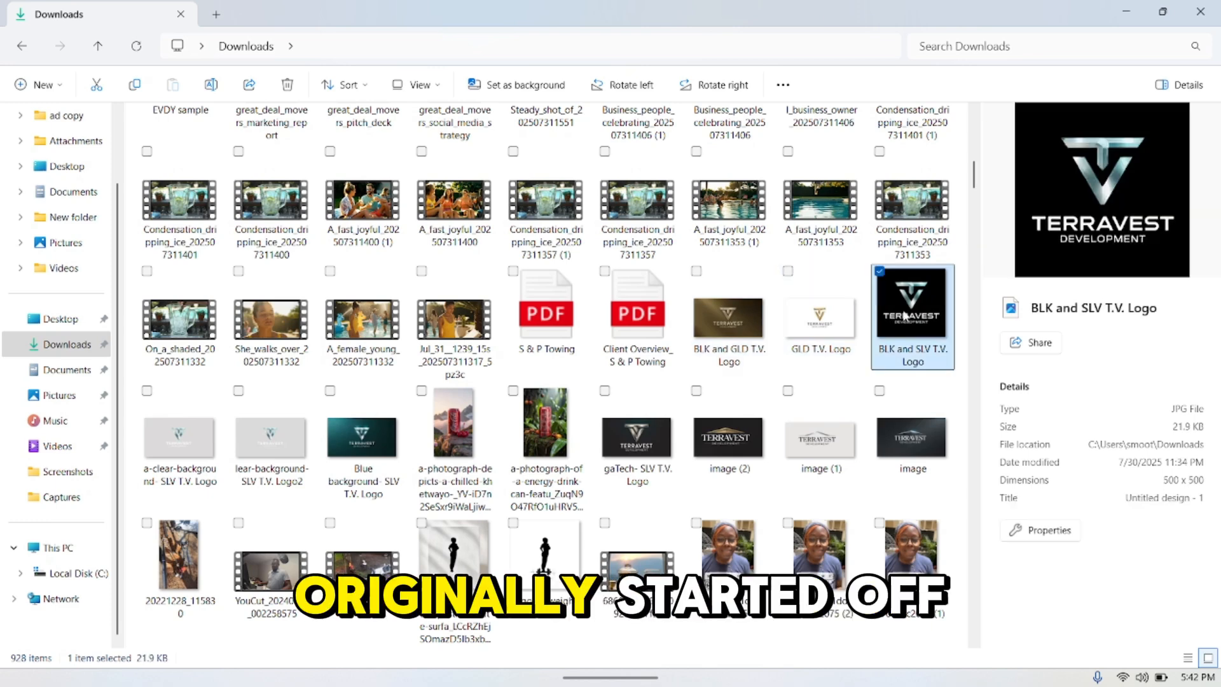
left_click(820, 318)
left_click(734, 344)
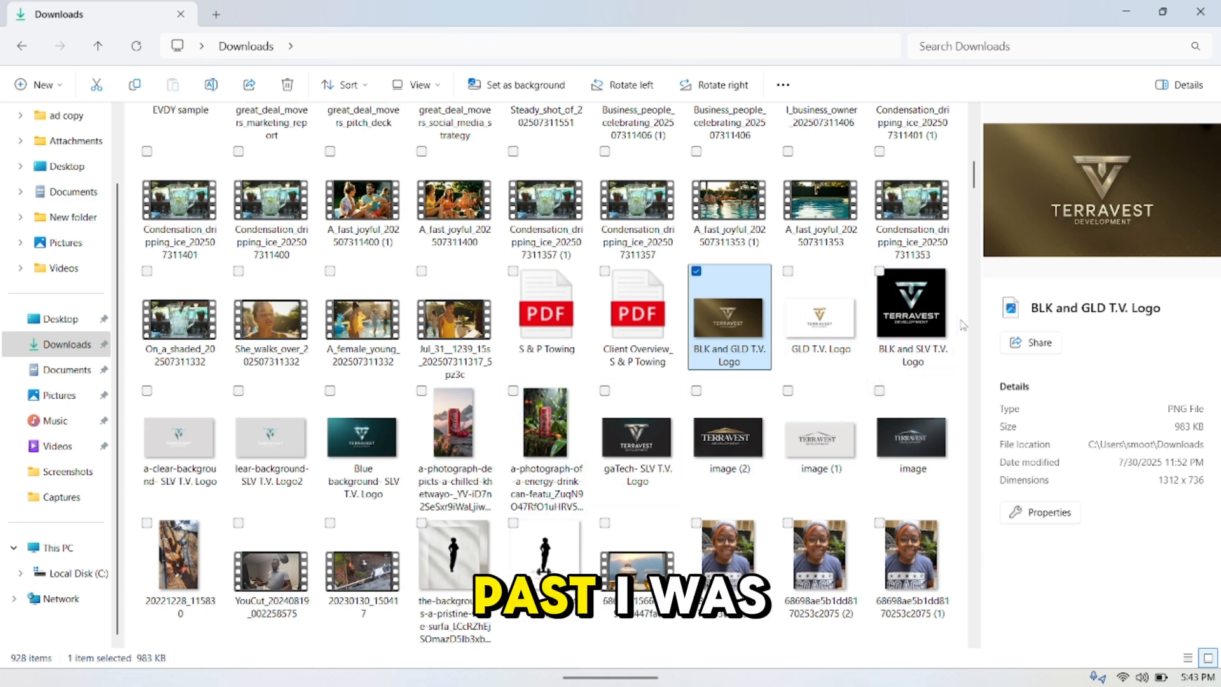
left_click(920, 316)
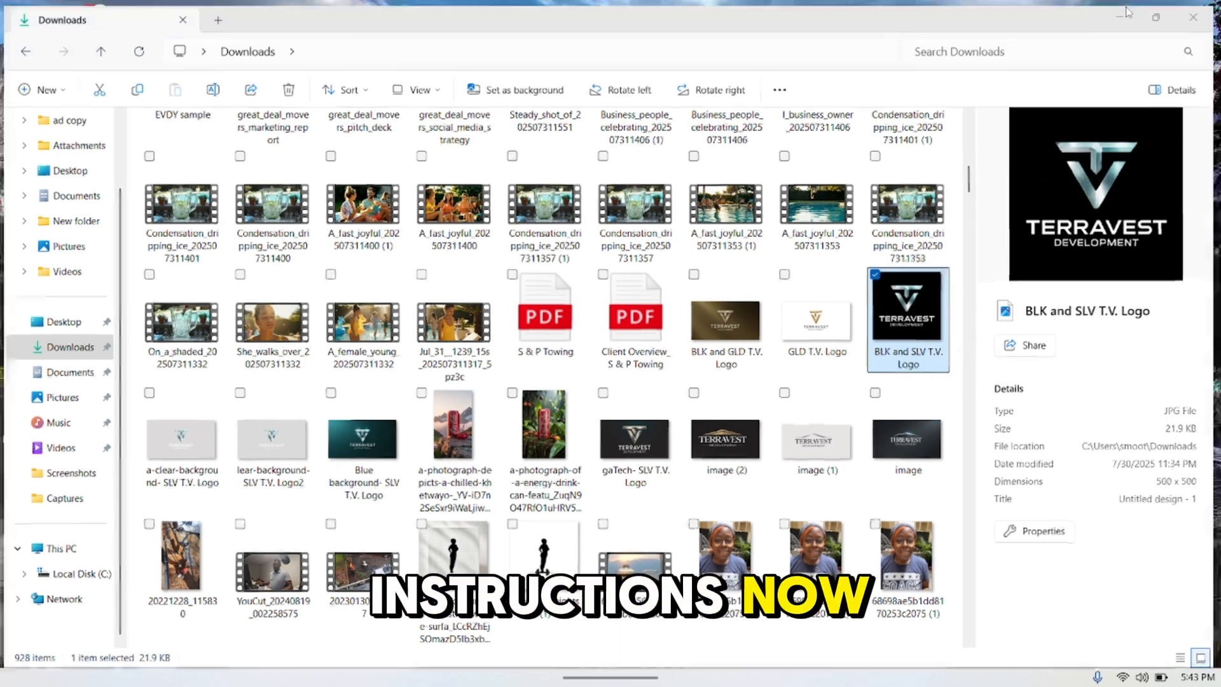
Put the Downloads window away and switch to the Chrome window showing the Canva home page.
left_click(1127, 12)
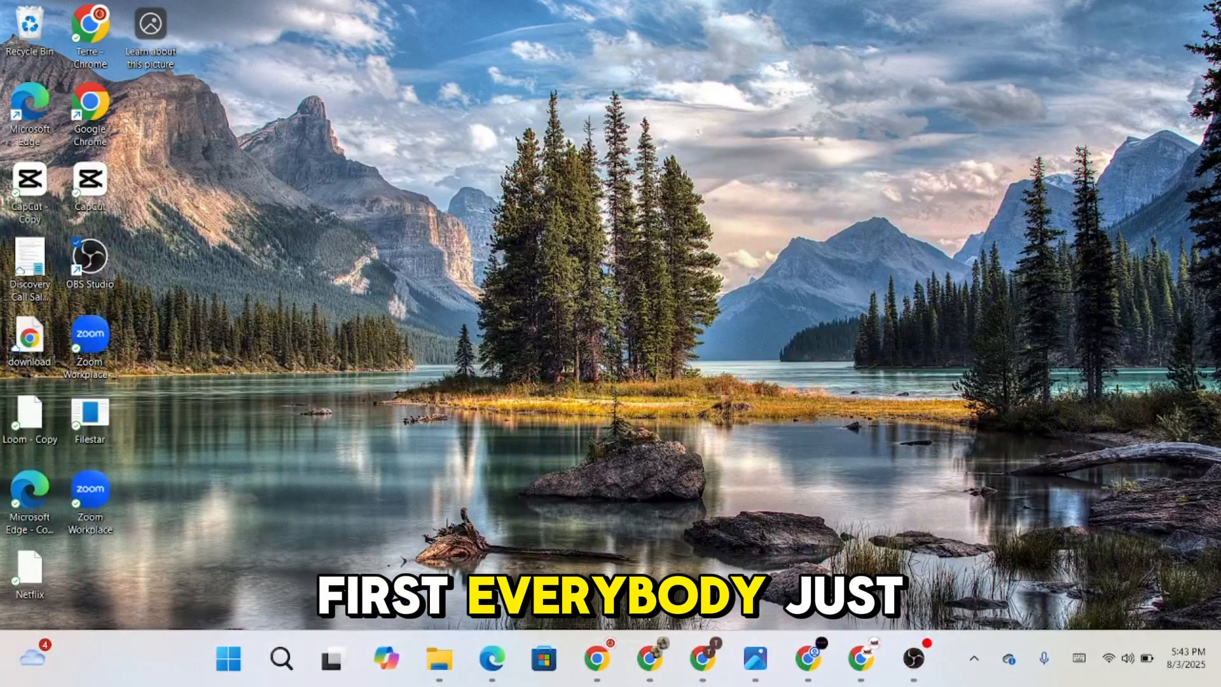
mouse_move(597, 658)
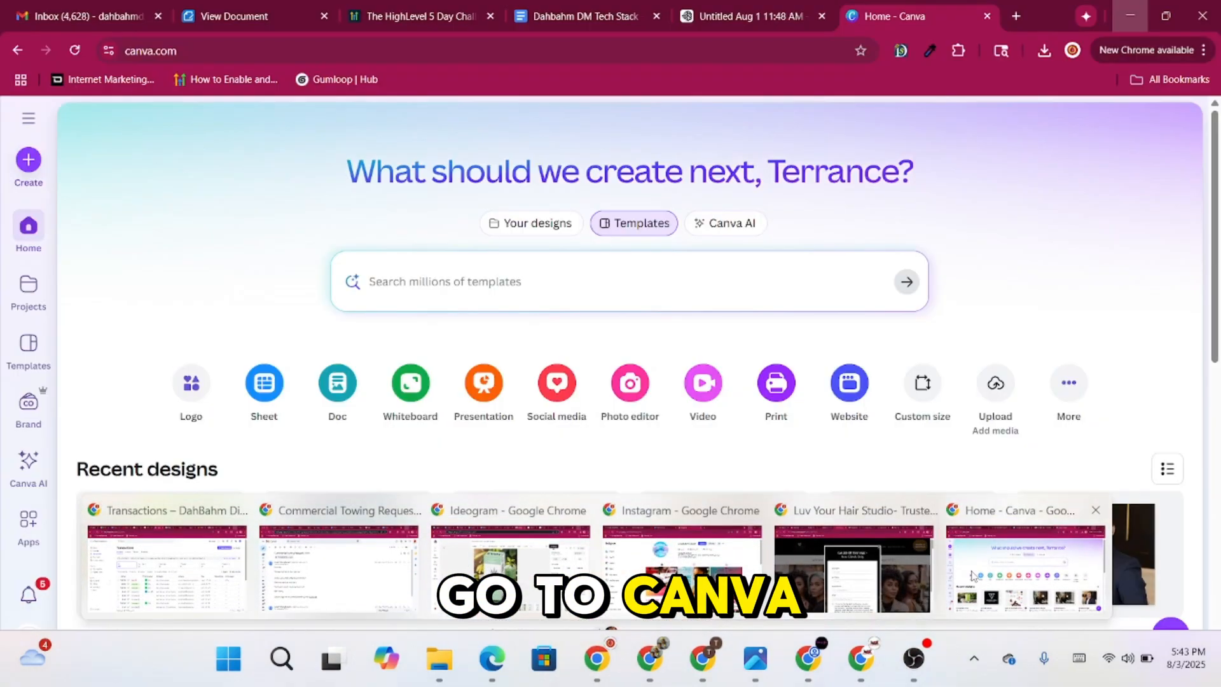
left_click(971, 575)
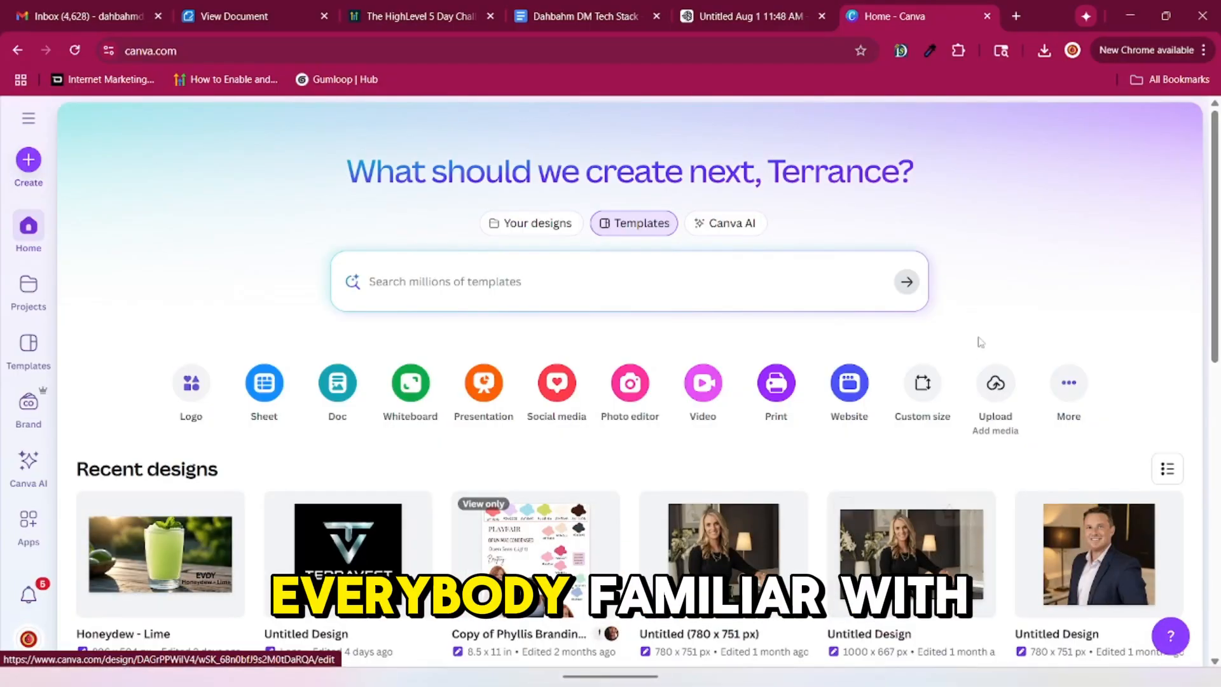
Upload the Terravest logo file "image (1)" from the Downloads folder and open it for photo editing.
left_click(994, 384)
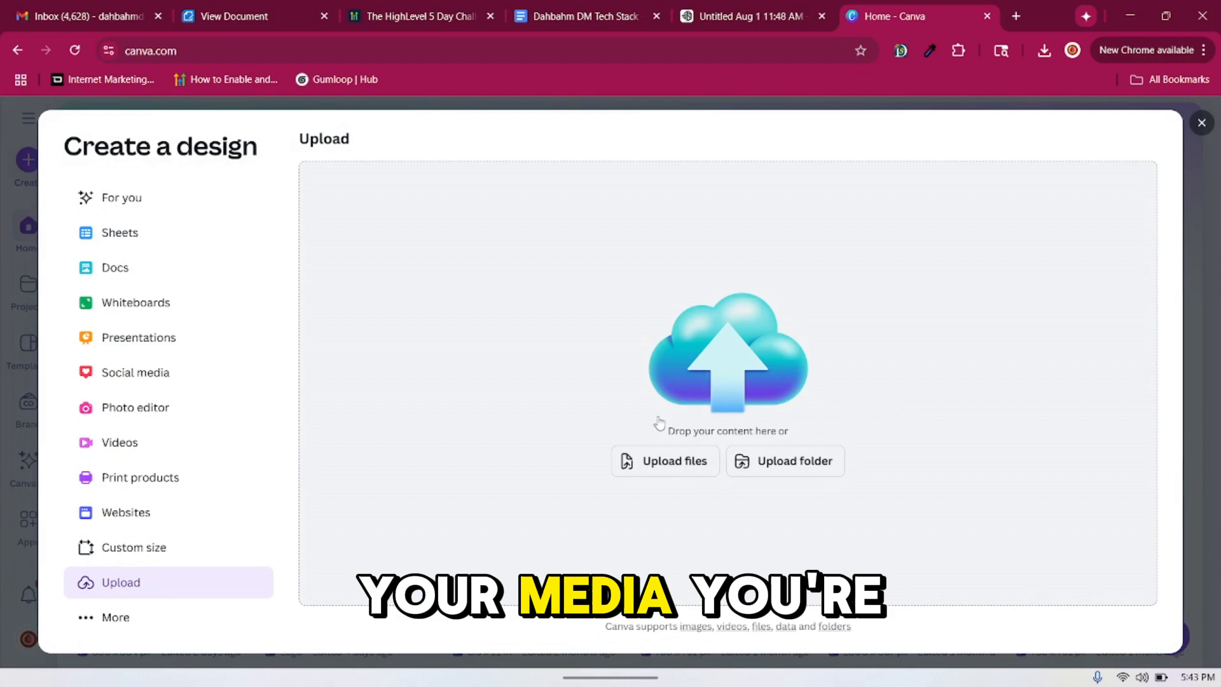
left_click(654, 459)
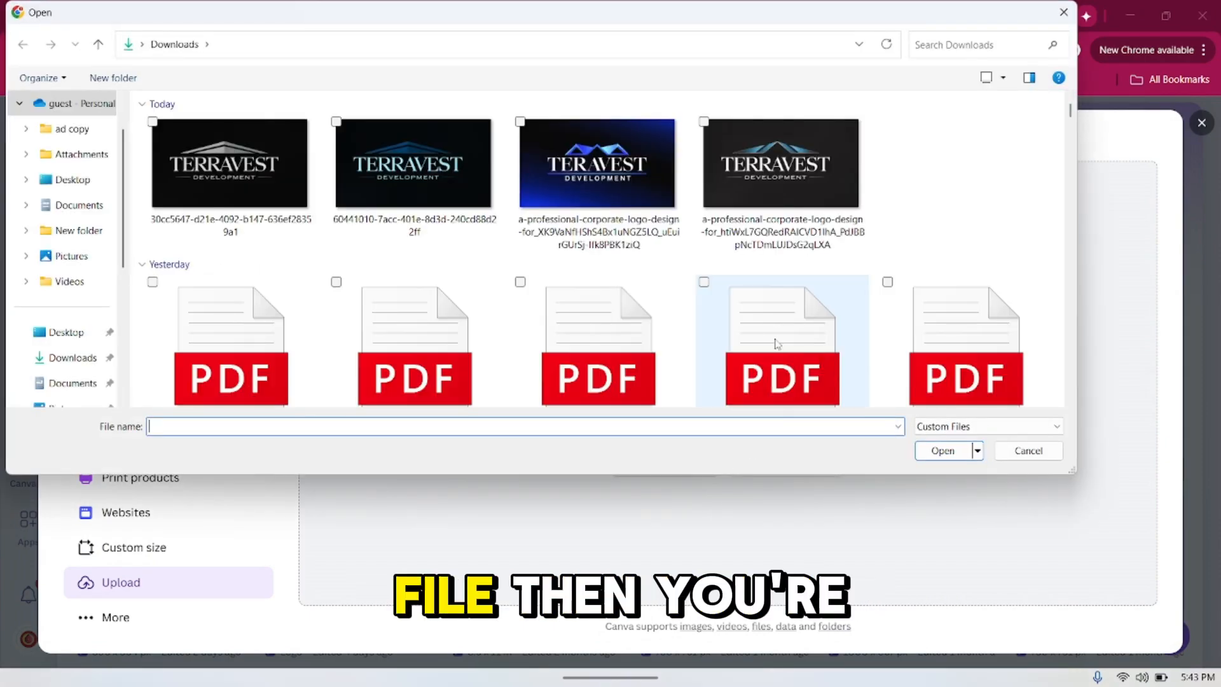
scroll(968, 272, "down", 10)
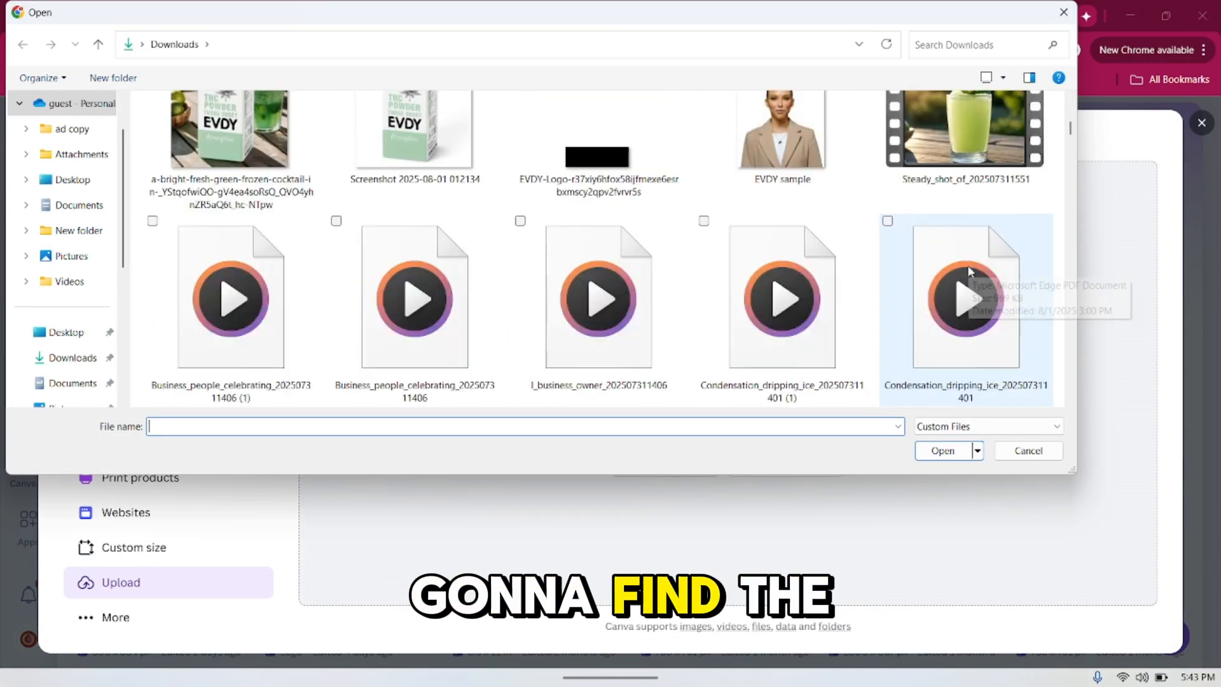
scroll(968, 272, "down", 6)
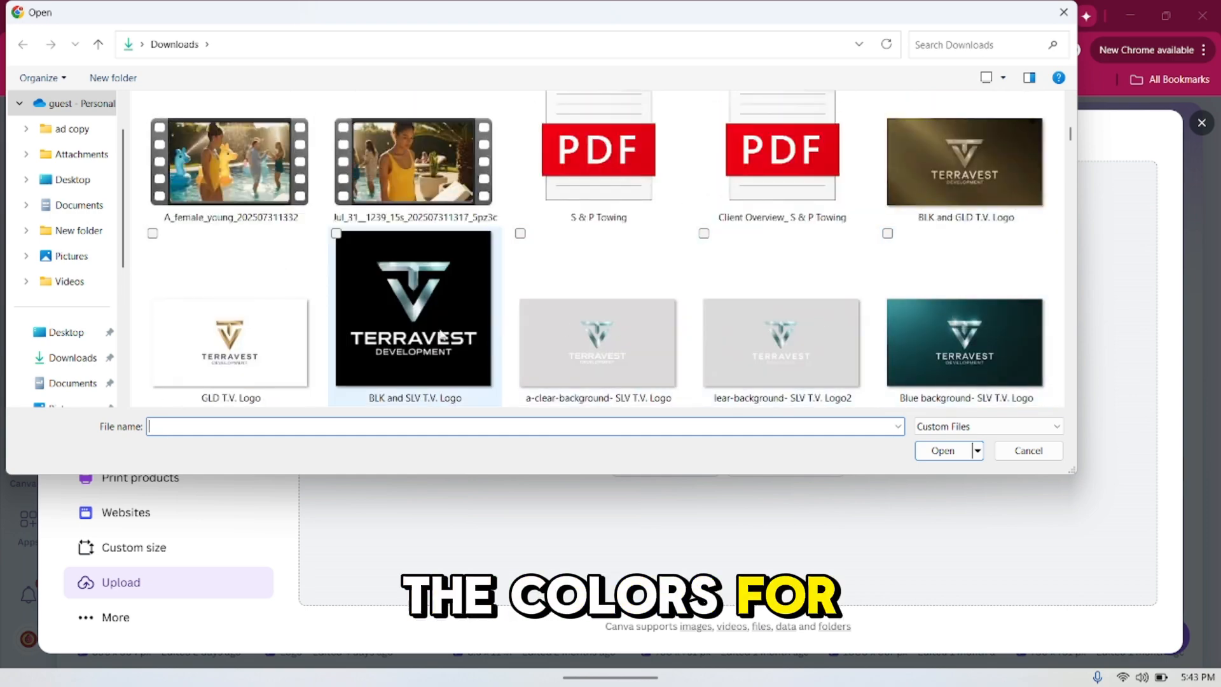
scroll(464, 321, "up", 5)
left_click(958, 224)
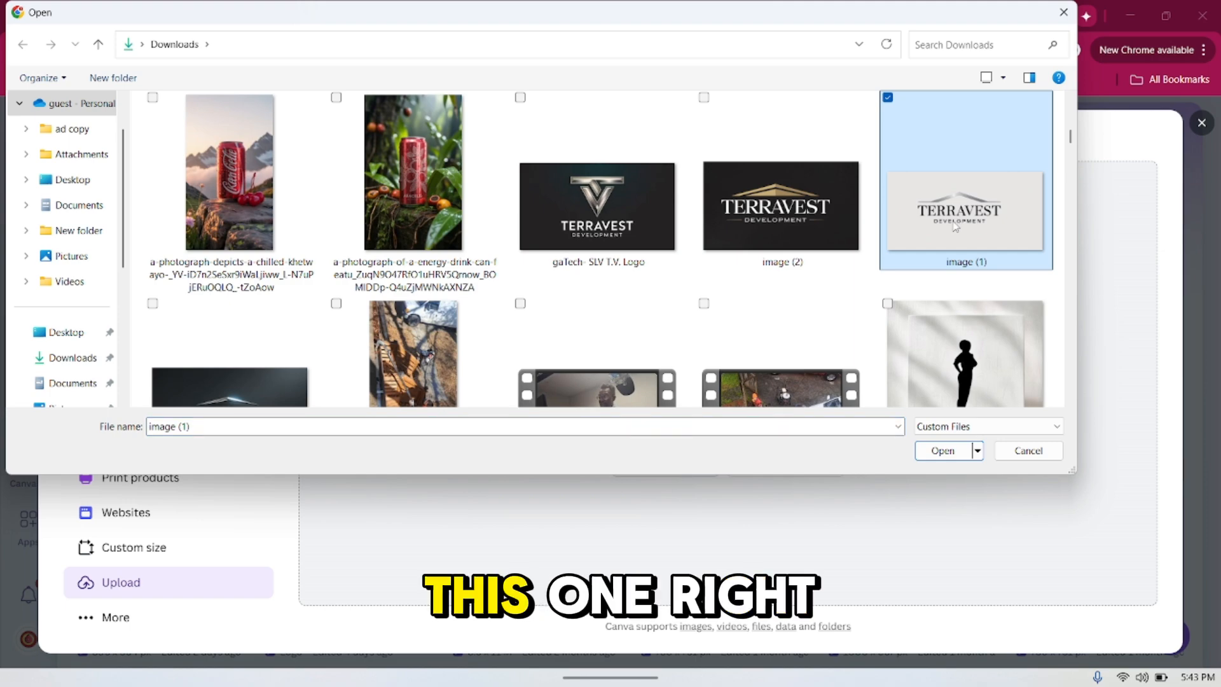
double_click(959, 224)
left_click(1002, 342)
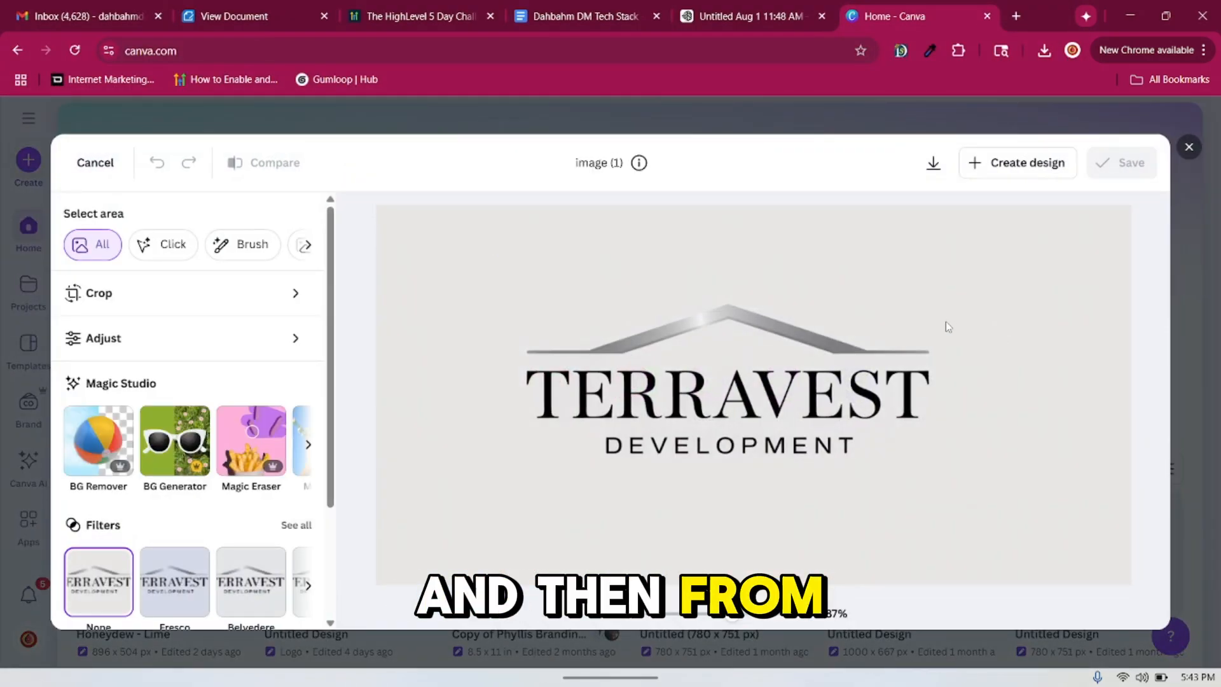
Open the adjustment settings for the whole logo image and set Sharpness to 2.
left_click(247, 347)
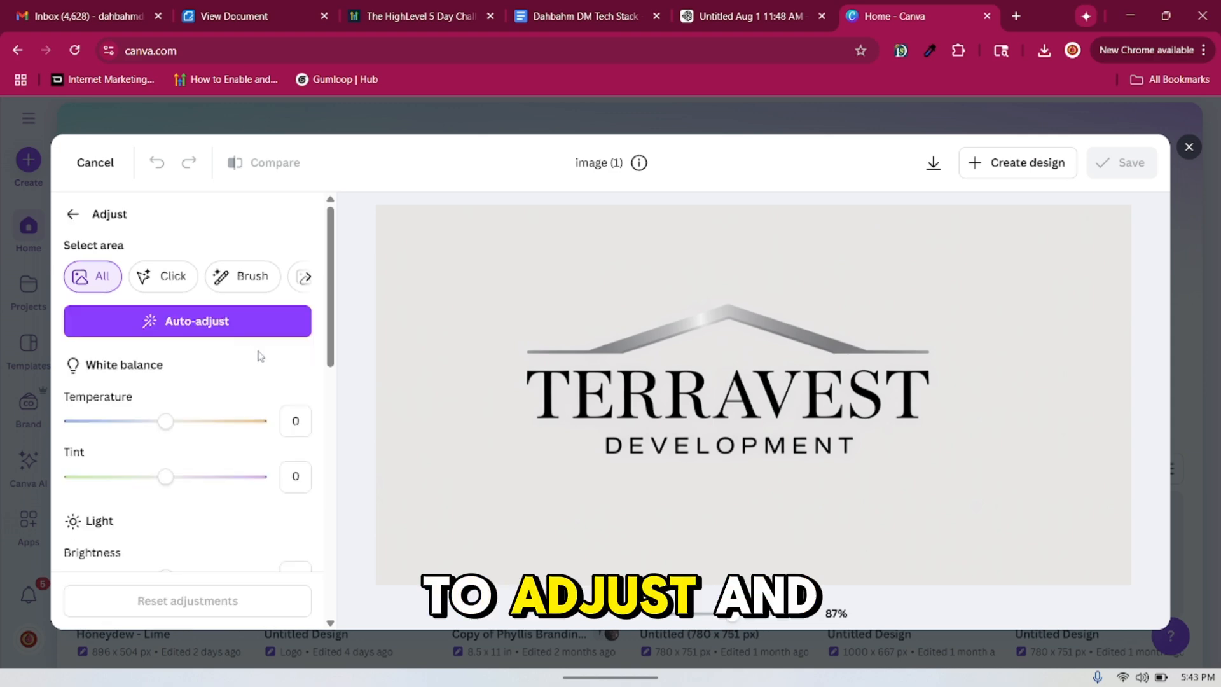
scroll(264, 417, "down", 1)
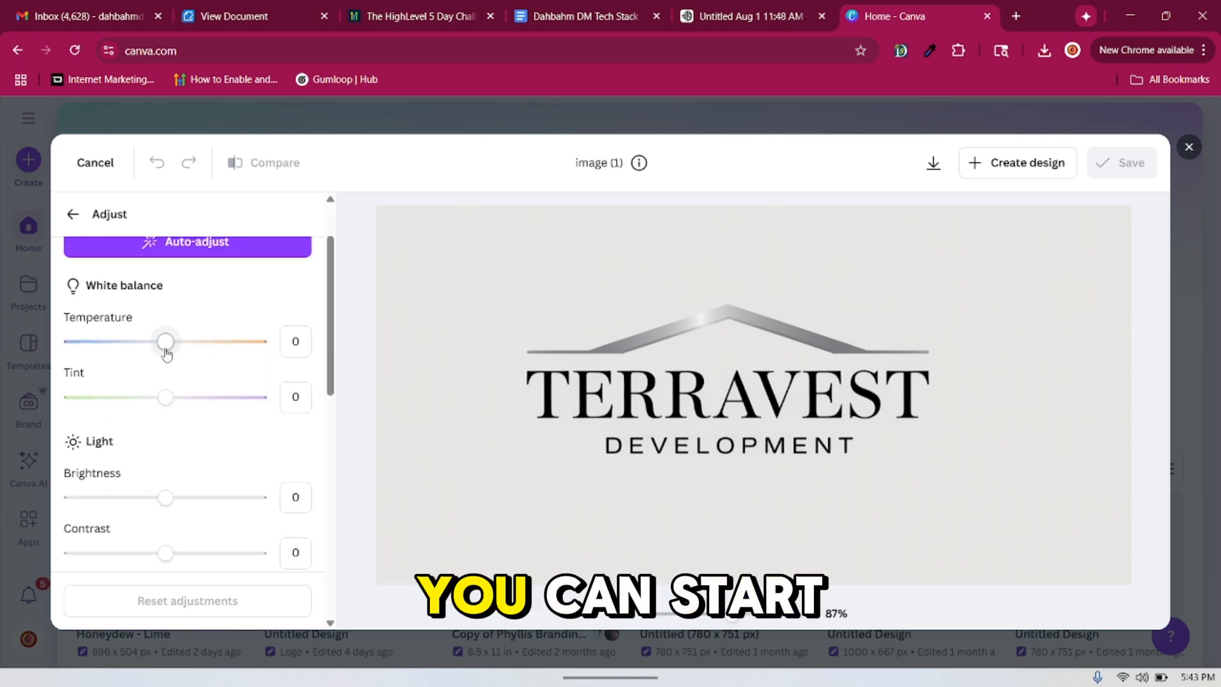
mouse_move(165, 342)
left_mouse_down()
mouse_move(191, 353)
mouse_move(165, 356)
mouse_move(164, 344)
left_mouse_up()
scroll(197, 444, "down", 10)
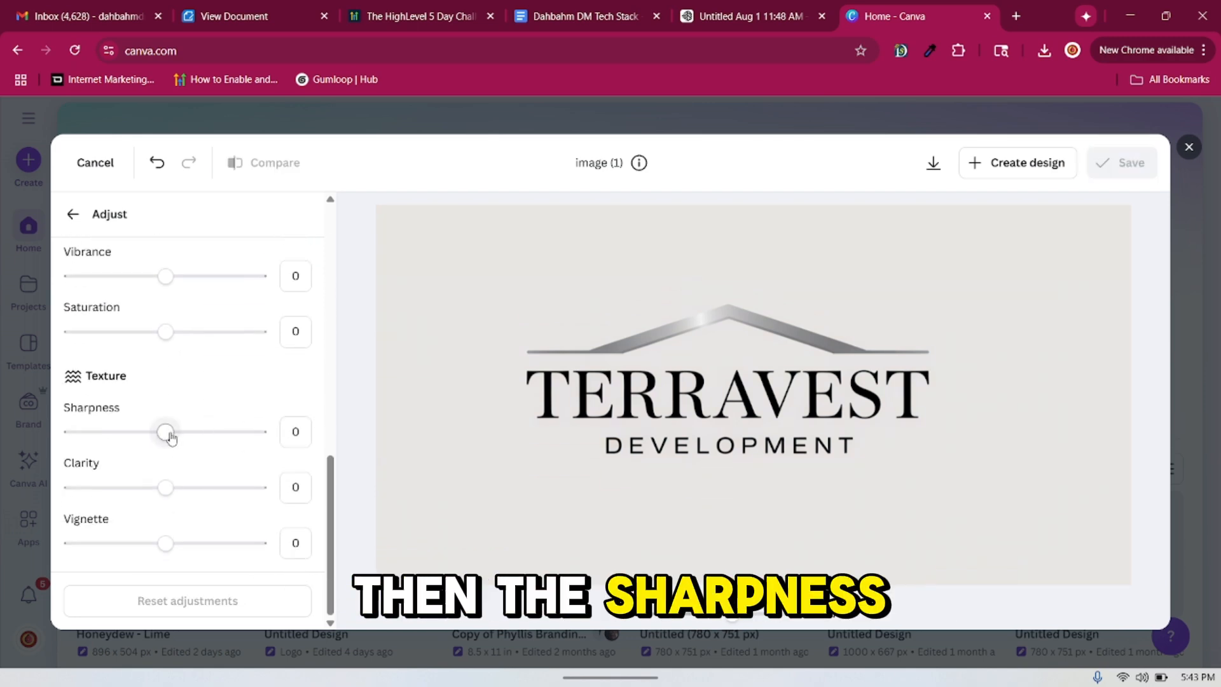
mouse_move(171, 436)
left_mouse_down()
mouse_move(191, 429)
mouse_move(183, 443)
left_mouse_up()
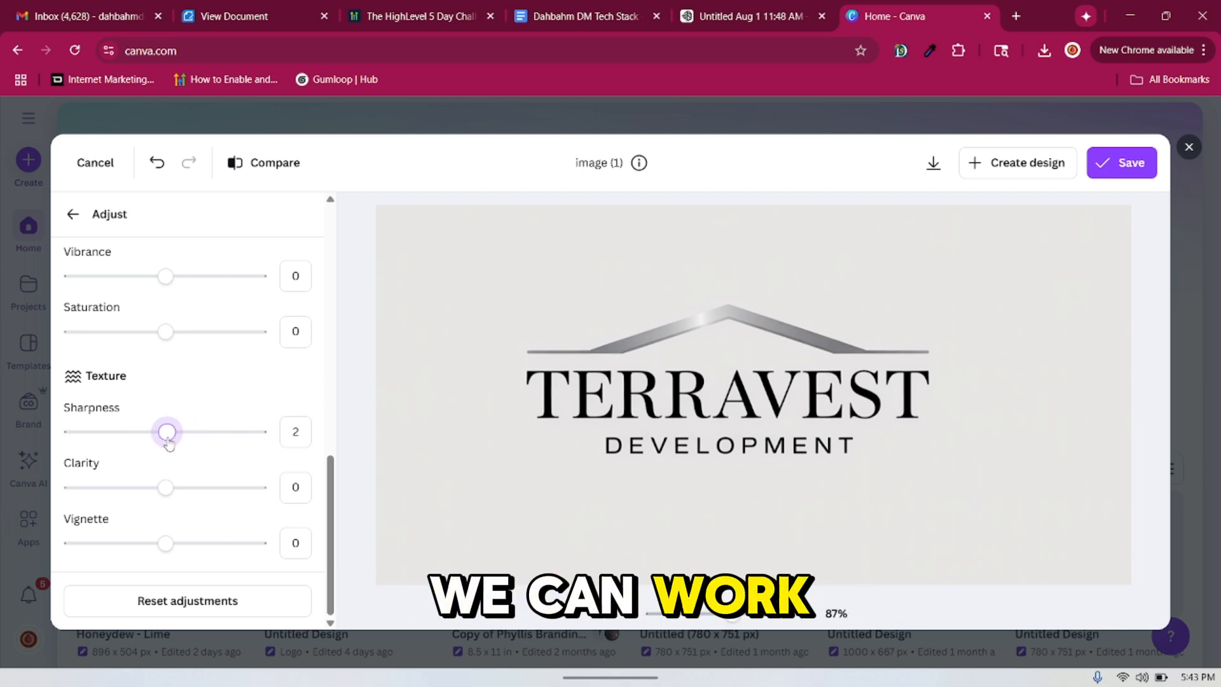
Set the whole image's Vibrance to 3 and raise its Whites to 9.
scroll(191, 438, "up", 3)
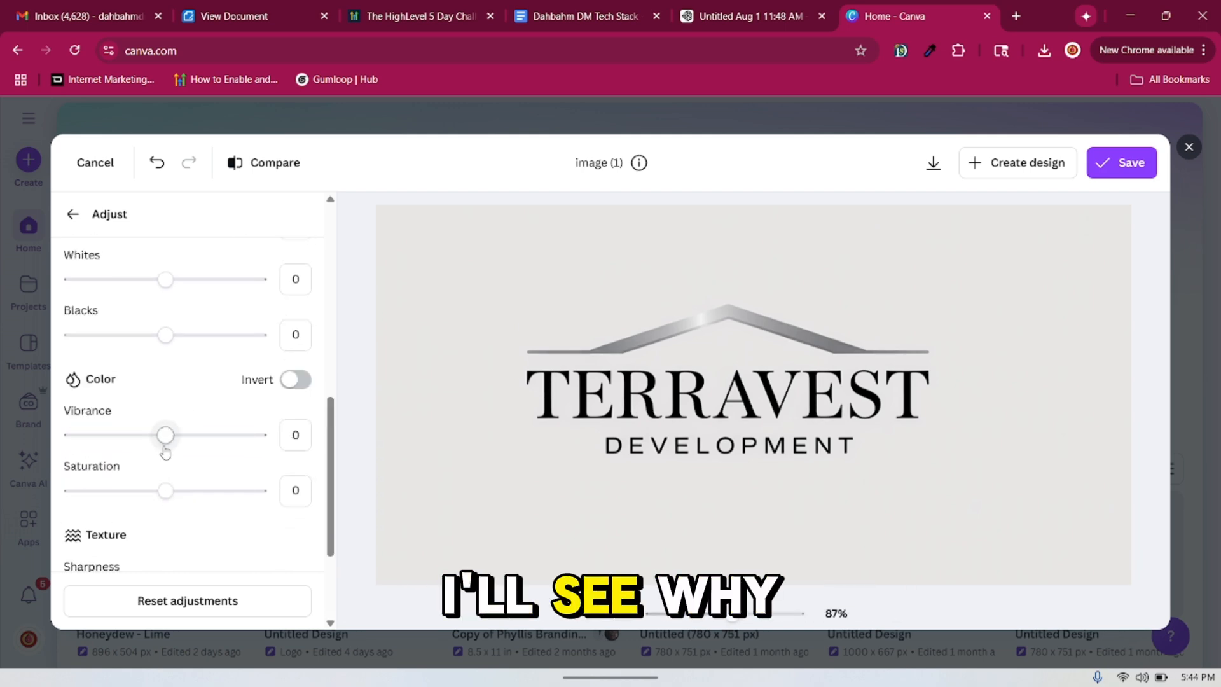
left_click_drag(165, 449, 168, 449)
mouse_move(166, 492)
left_mouse_down()
mouse_move(180, 492)
mouse_move(166, 491)
left_mouse_up()
scroll(166, 491, "up", 2)
left_click_drag(167, 379, 176, 380)
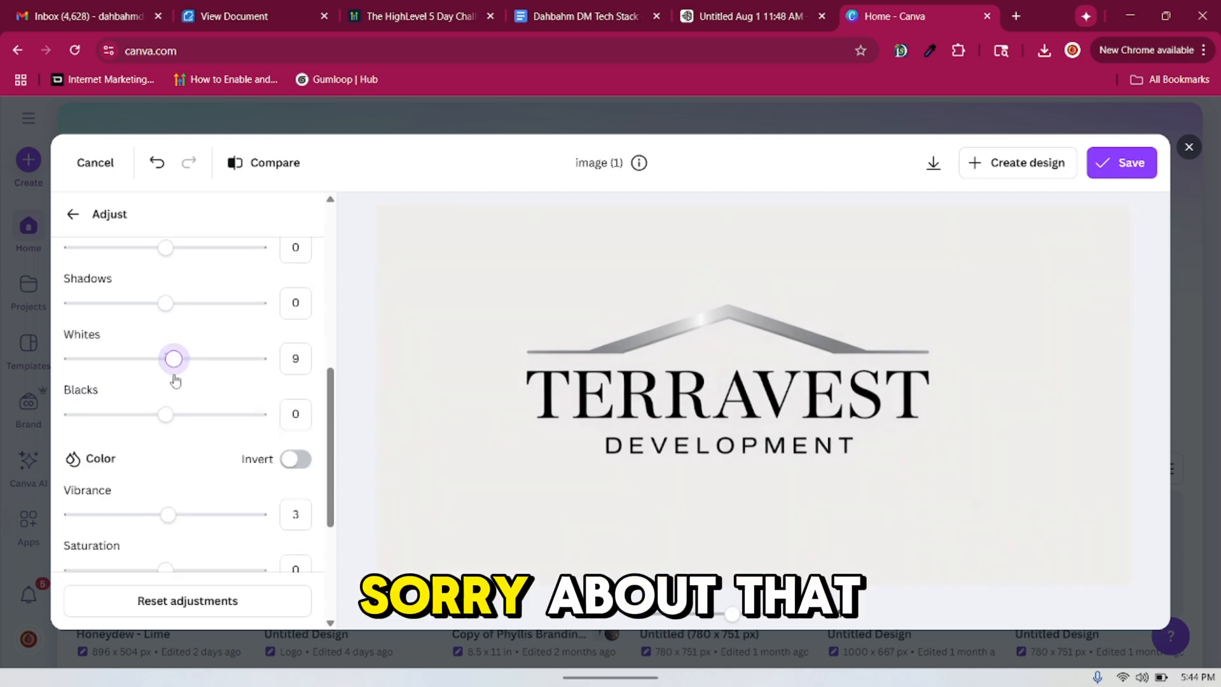
Set the whole image's white balance temperature to -5 and try a tint shift.
scroll(168, 380, "up", 8)
mouse_move(165, 432)
left_mouse_down()
mouse_move(127, 433)
mouse_move(163, 433)
left_mouse_up()
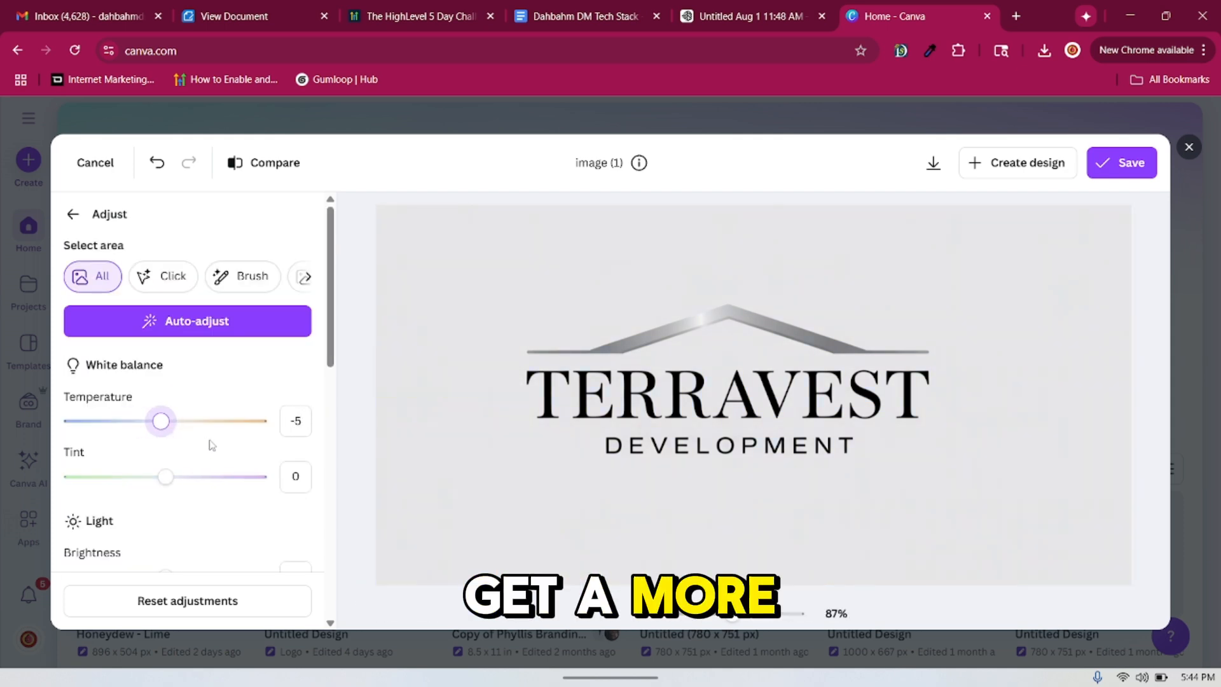
left_click_drag(163, 481, 204, 476)
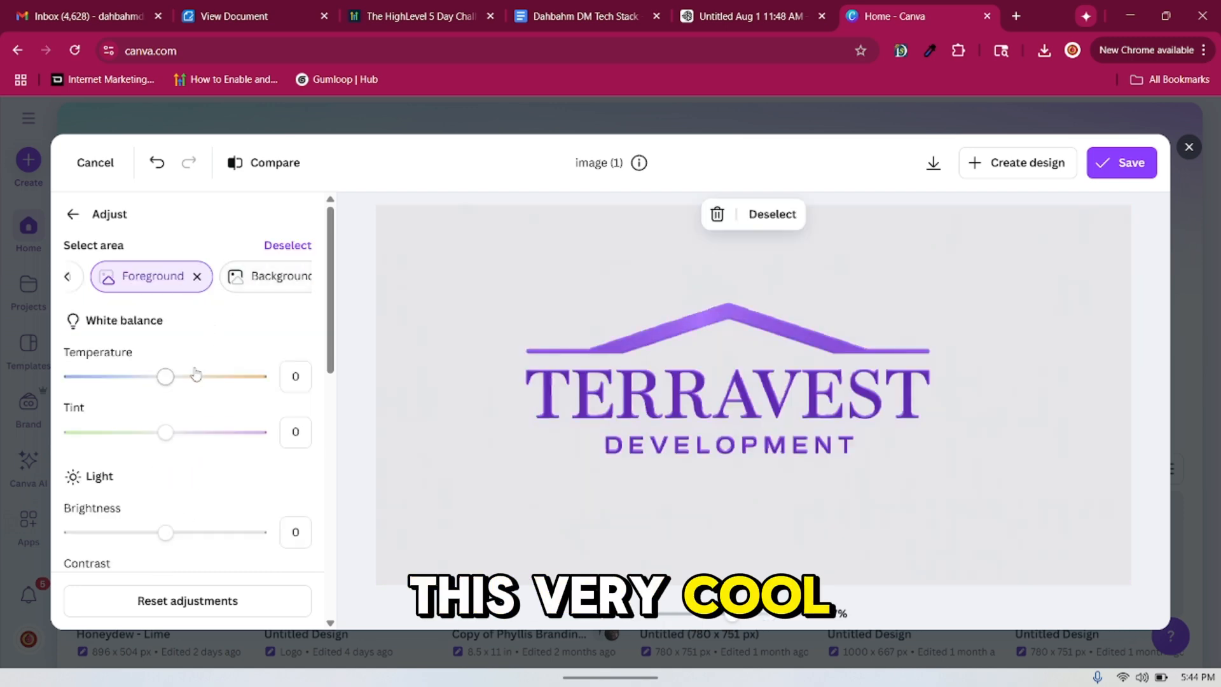
Give the logo foreground a gold tone by setting its Temperature to 86 and Tint to -23.
left_click_drag(197, 375, 249, 396)
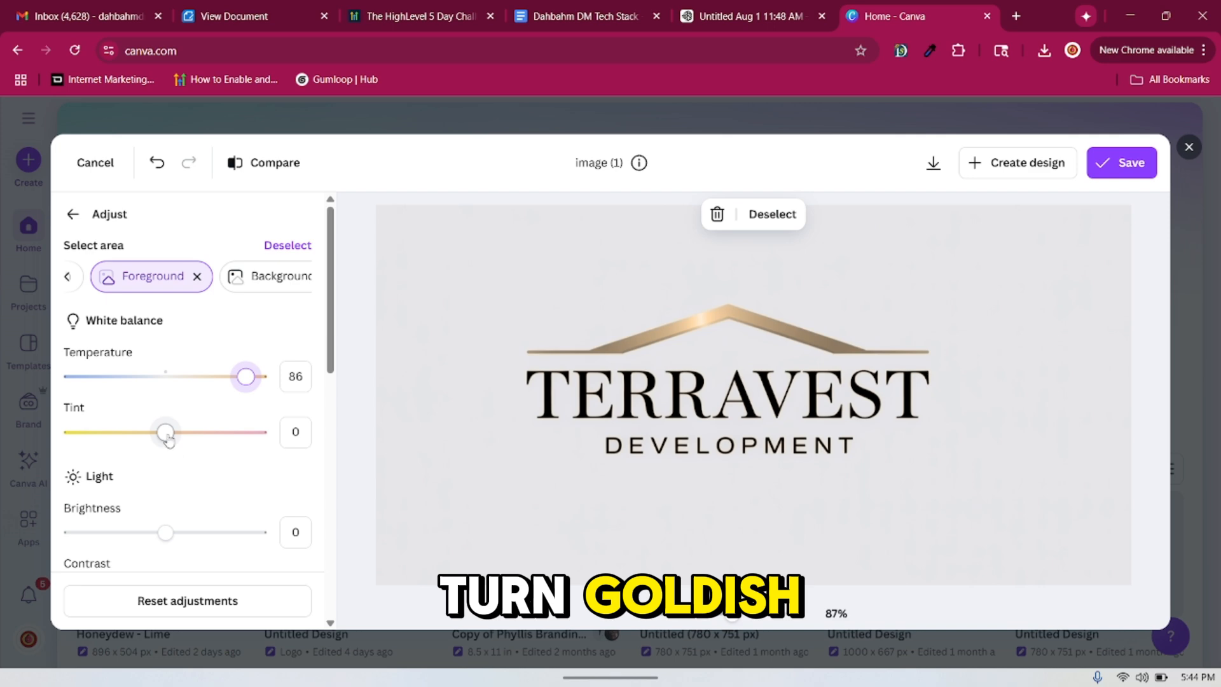
left_click_drag(193, 443, 145, 436)
Set the logo foreground's Brightness to -7 and Contrast to 37.
scroll(183, 448, "down", 2)
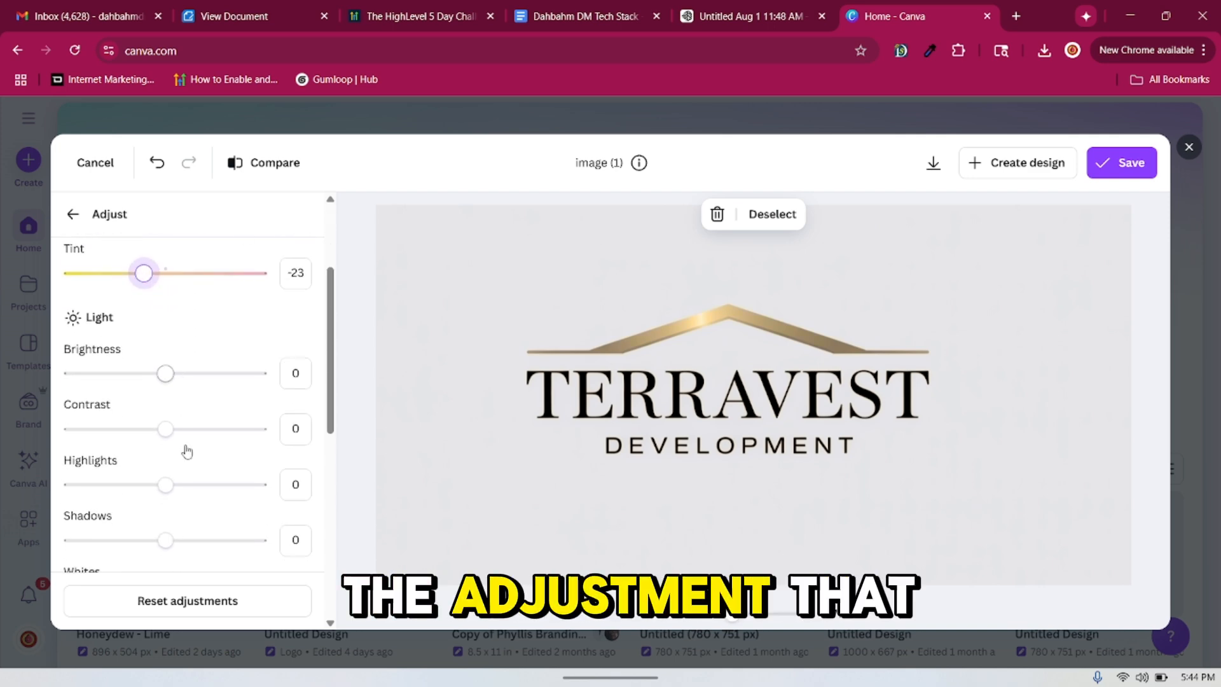
scroll(183, 448, "up", 1)
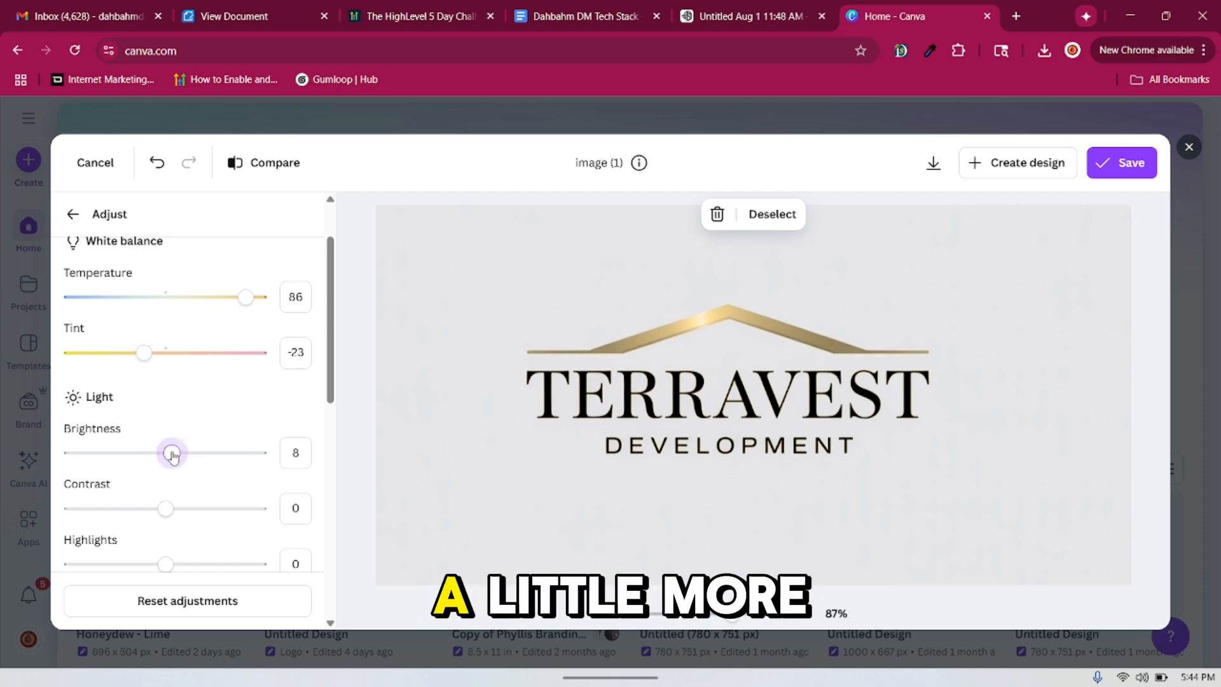
left_click_drag(158, 453, 202, 457)
scroll(160, 453, "down", 1)
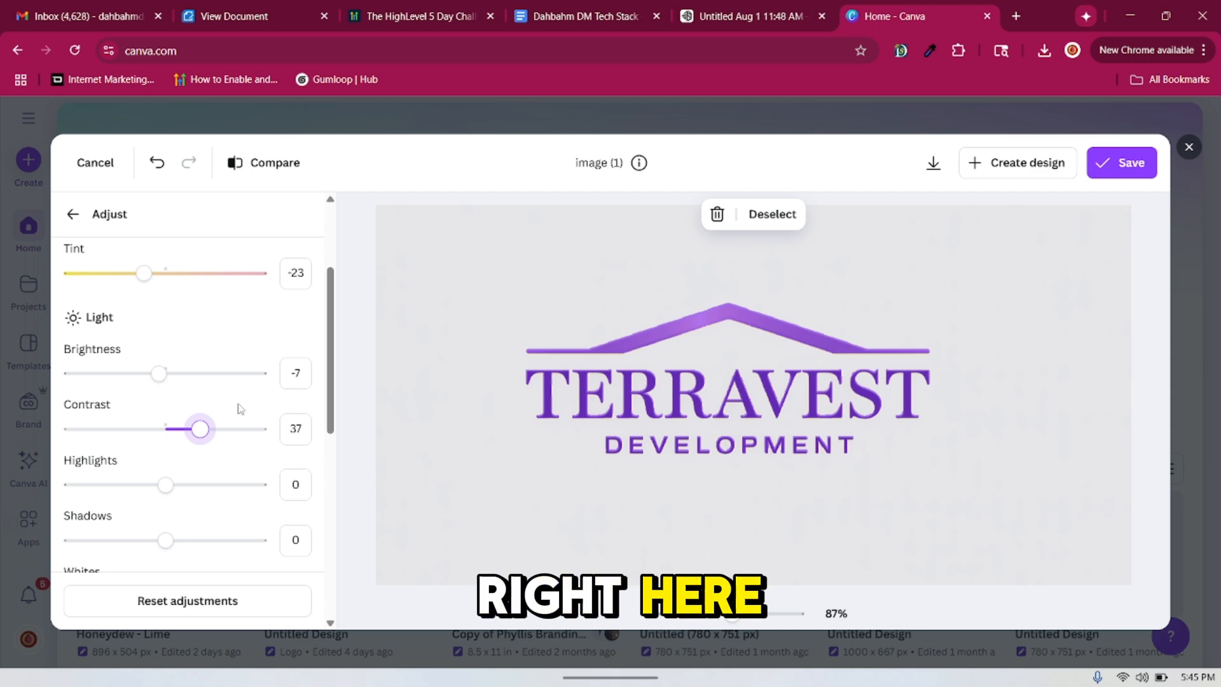
Deepen the logo foreground's tones with Shadows at -6, Whites at -9 and Blacks at -4.
scroll(205, 487, "down", 1)
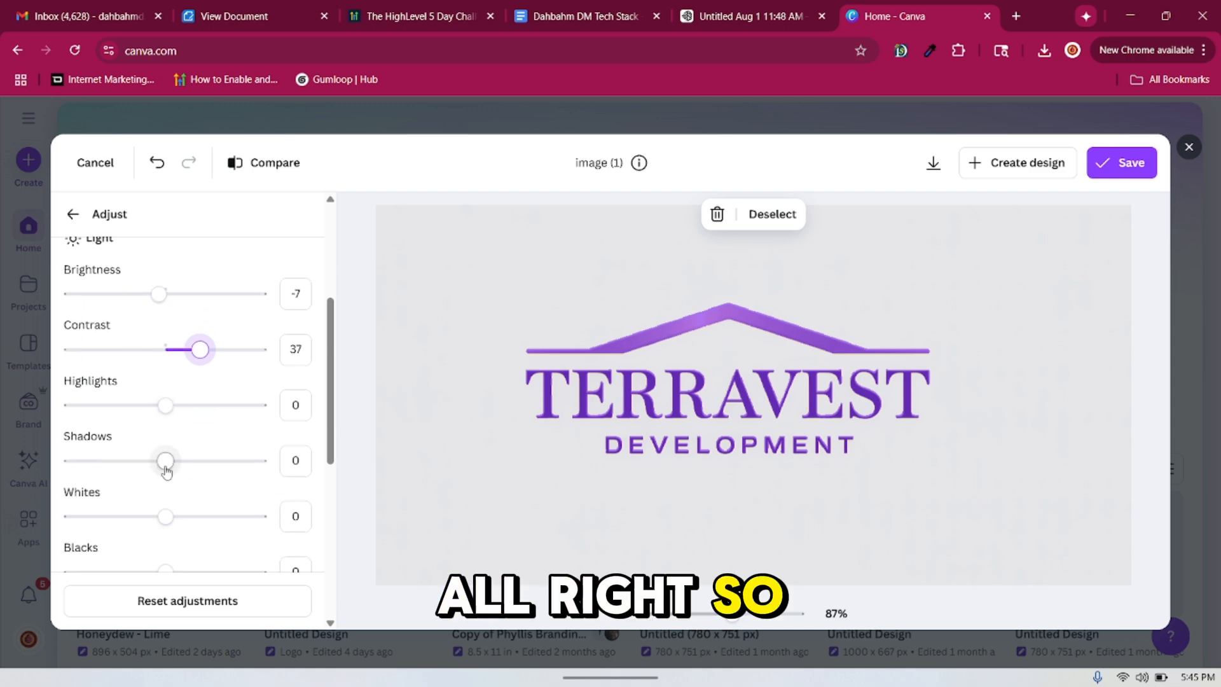
left_click_drag(166, 471, 162, 475)
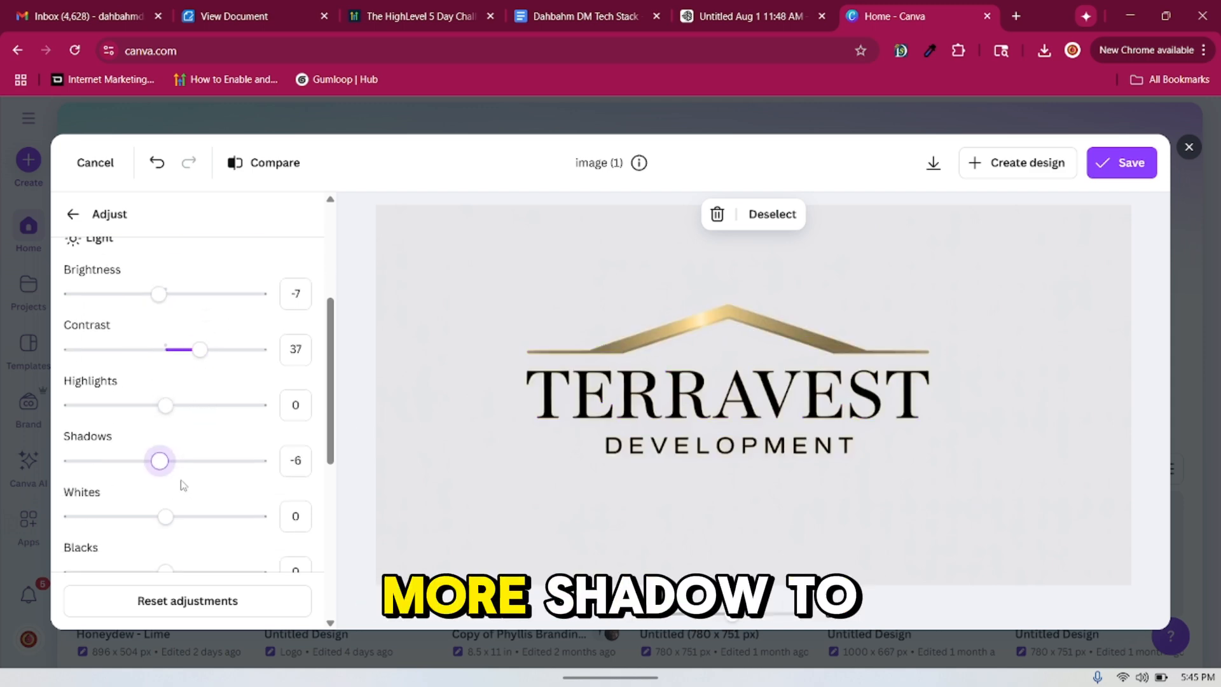
scroll(173, 470, "down", 1)
mouse_move(175, 445)
left_mouse_down()
mouse_move(188, 443)
mouse_move(147, 452)
mouse_move(164, 458)
left_mouse_up()
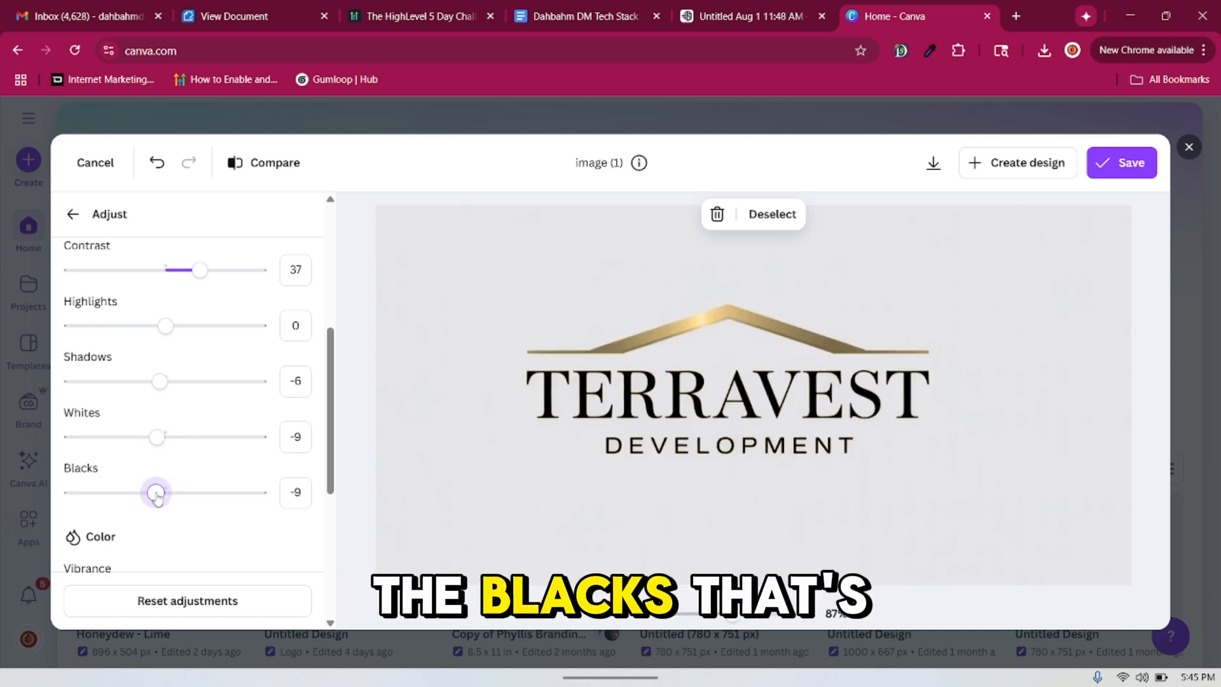
left_click_drag(157, 497, 161, 534)
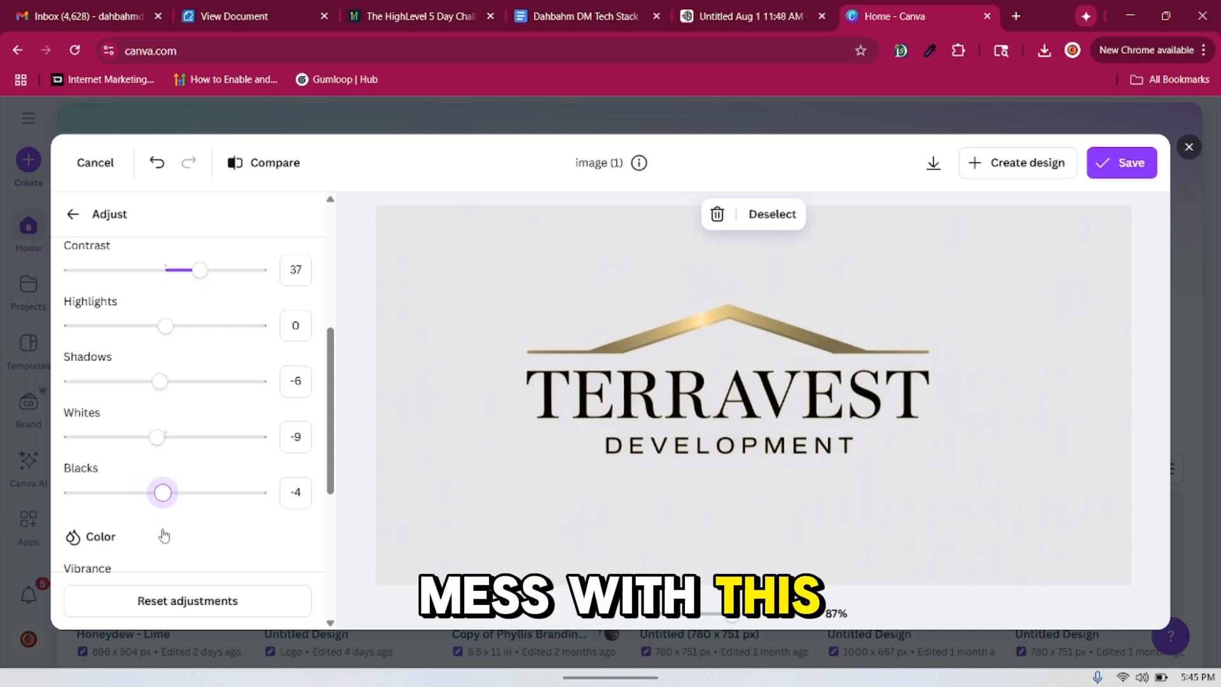
Set the logo foreground's Blacks to -1, Vibrance to 81 and Saturation to 5.
scroll(254, 502, "down", 3)
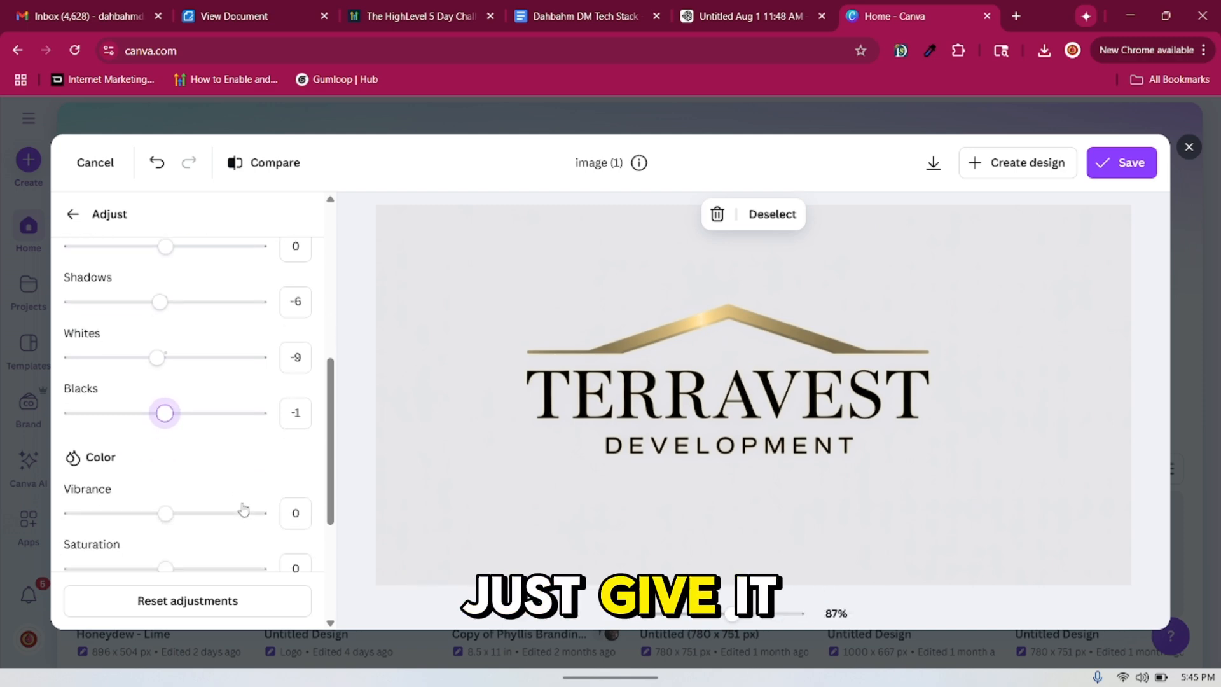
left_click_drag(194, 445, 244, 477)
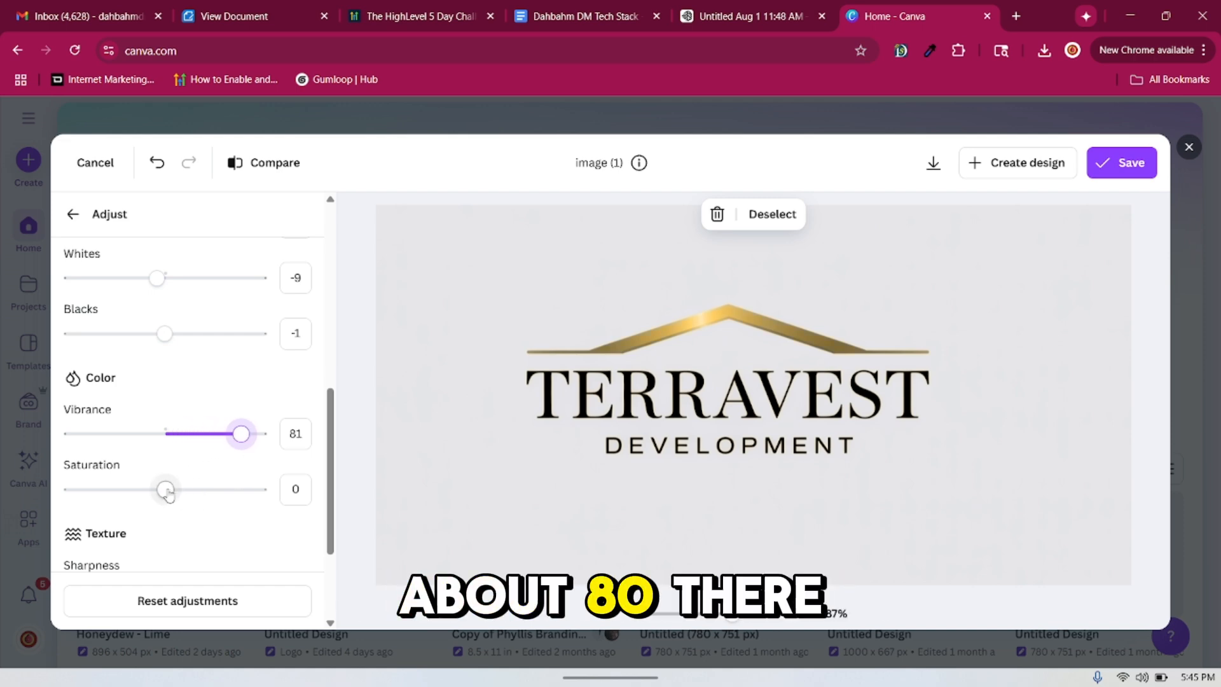
mouse_move(168, 496)
left_mouse_down()
mouse_move(185, 497)
mouse_move(115, 496)
mouse_move(188, 509)
mouse_move(176, 509)
left_mouse_up()
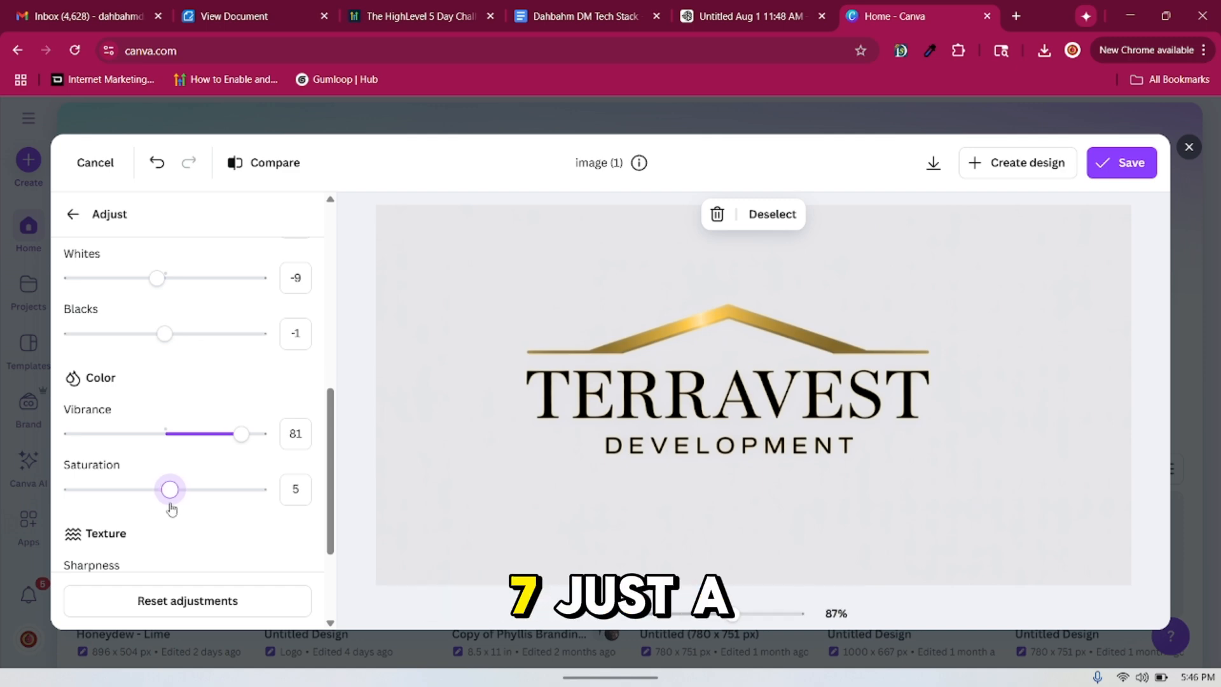
Adjust the logo foreground's texture with Sharpness at 30, Clarity at 15 and Vignette at 17.
scroll(255, 463, "down", 2)
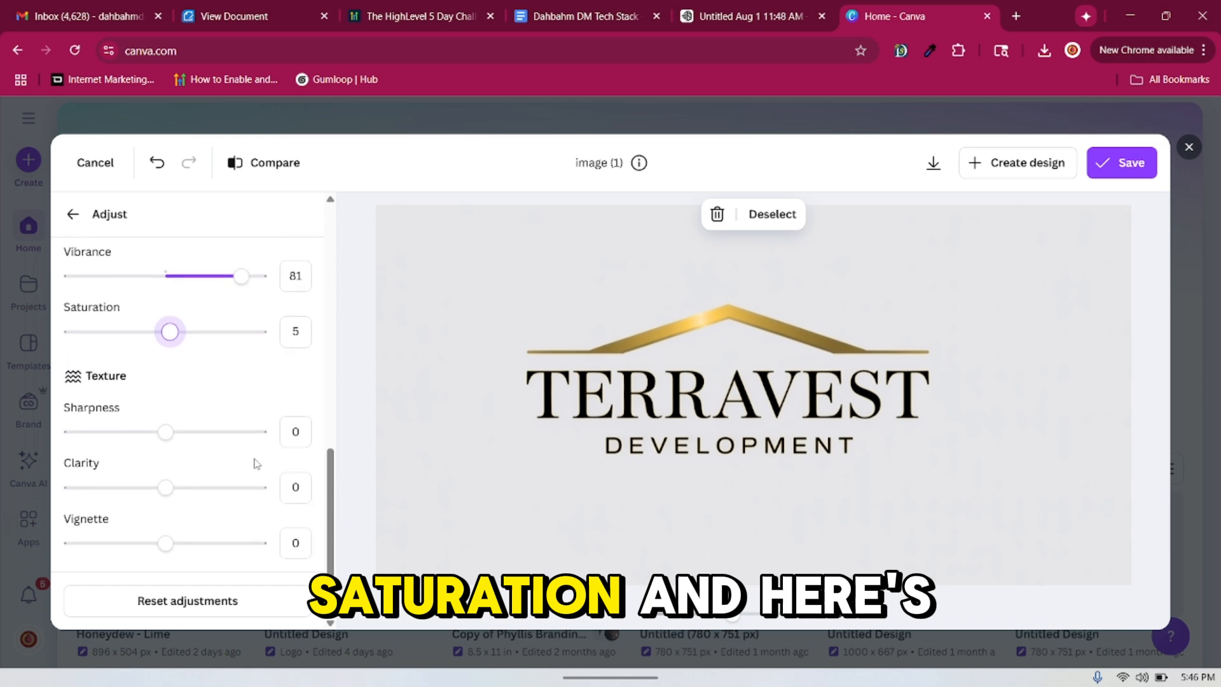
left_click_drag(168, 438, 119, 477)
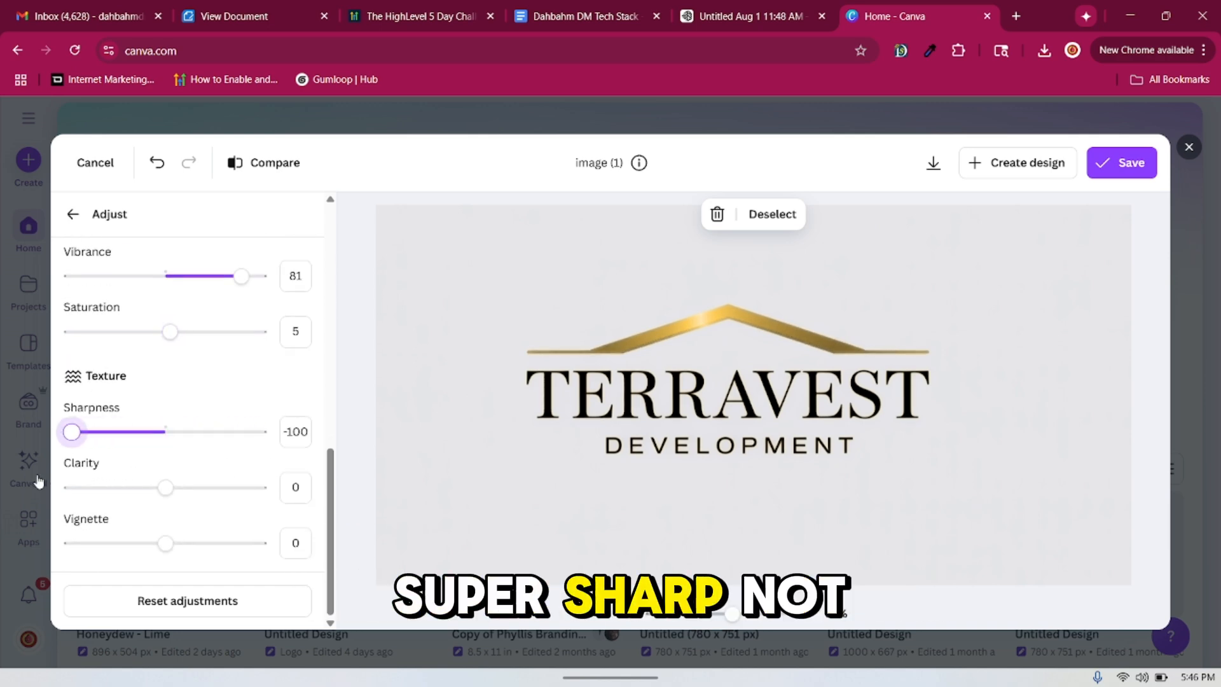
left_click_drag(38, 481, 180, 501)
left_click_drag(167, 545, 167, 577)
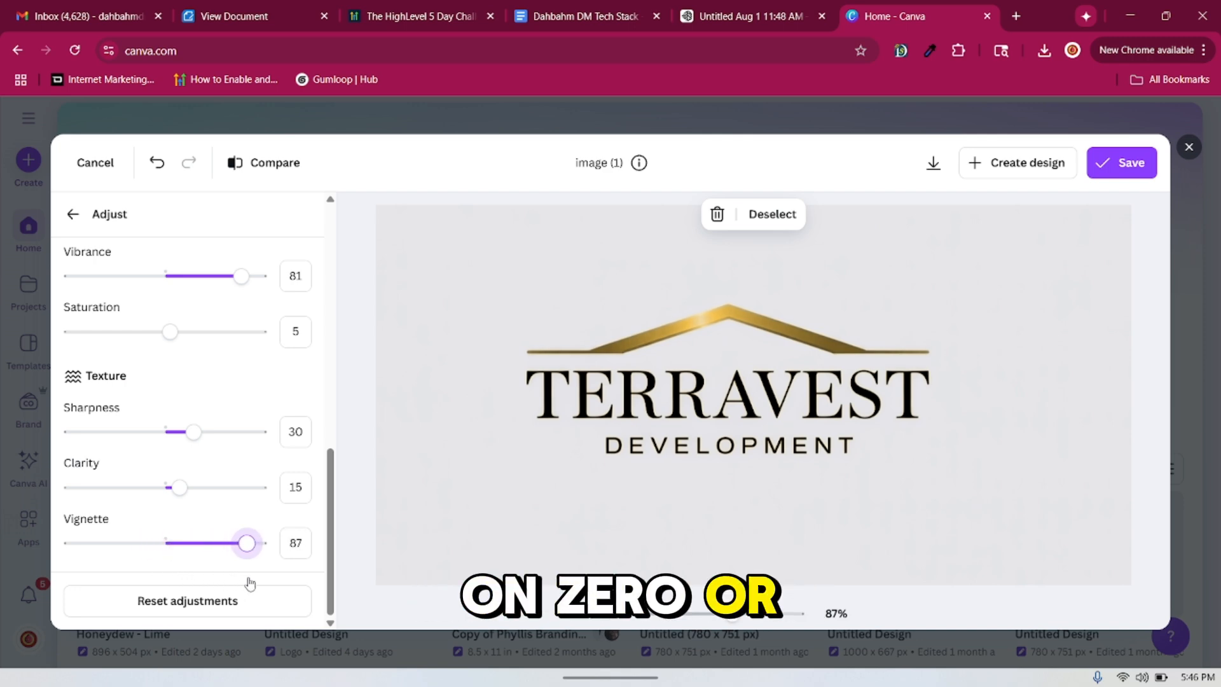
left_click_drag(250, 582, 186, 573)
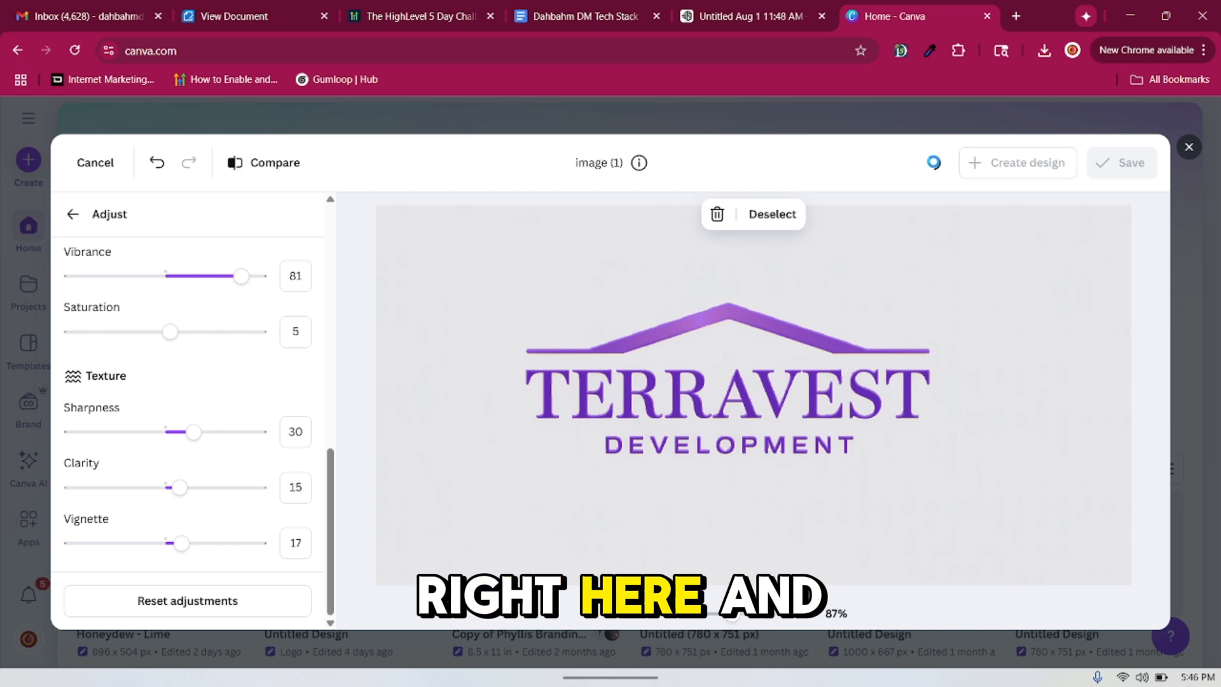
Download the recolored gold logo and open the downloaded PNG in the image viewer.
left_click(1031, 90)
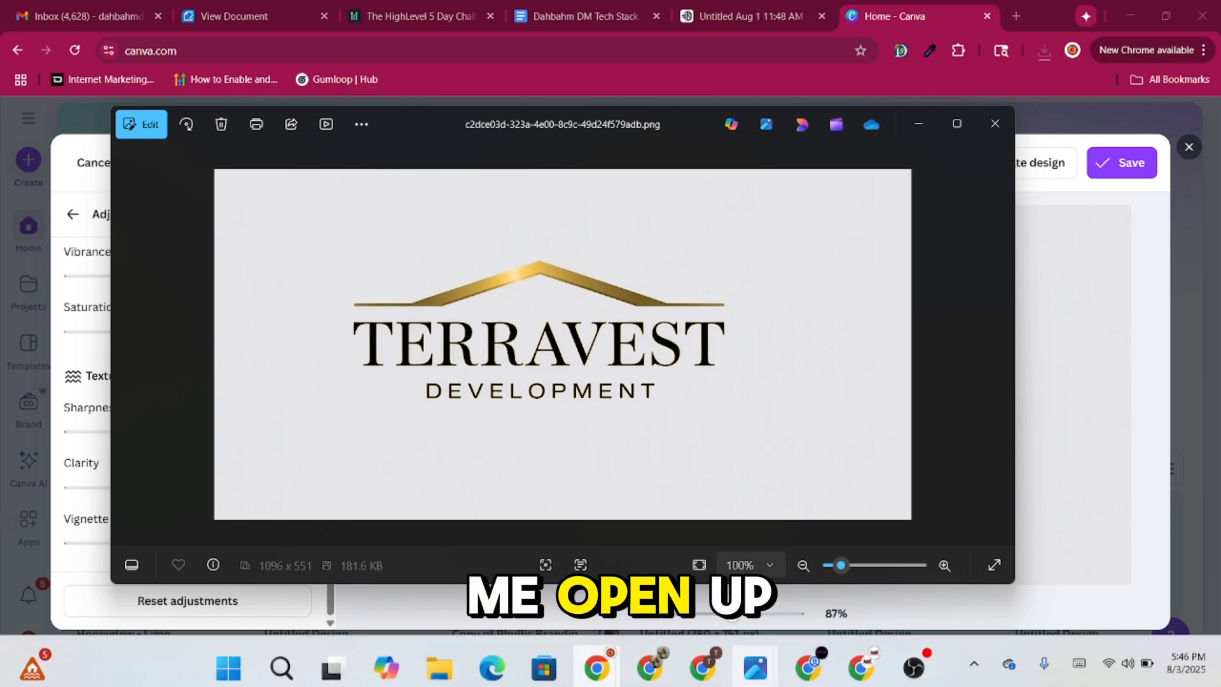
Open the original silver logo image (1).png from the Downloads folder and compare it with the gold version's window.
left_click(422, 672)
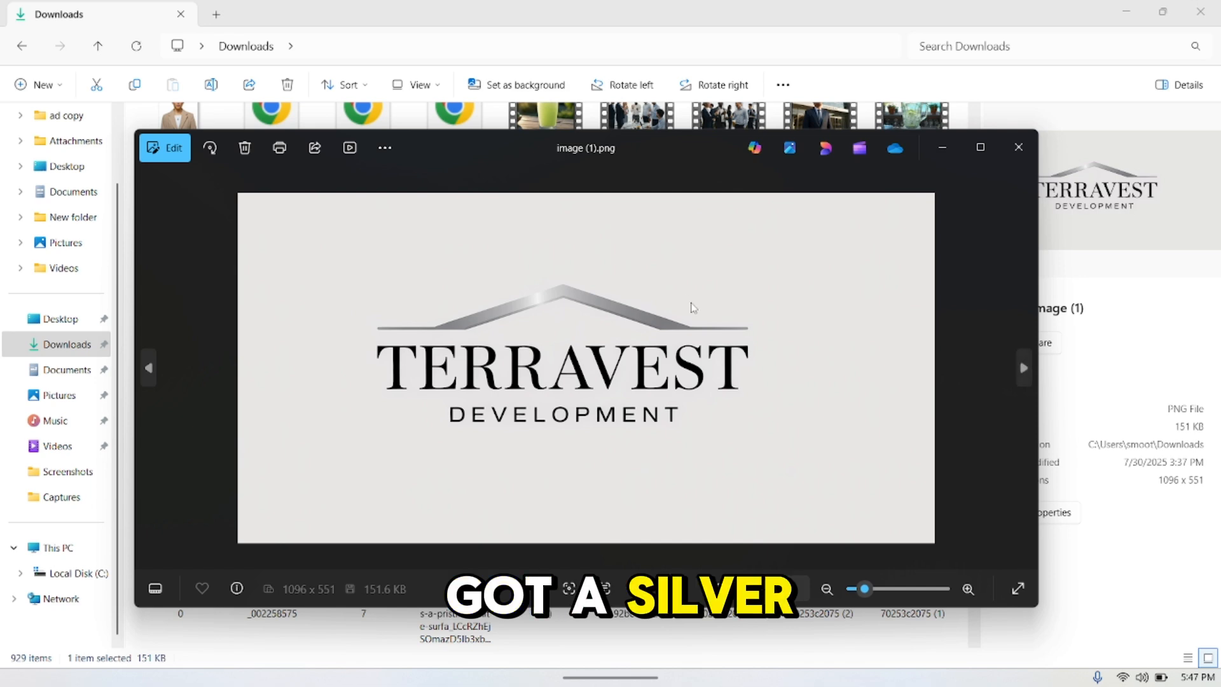
left_click(1025, 369)
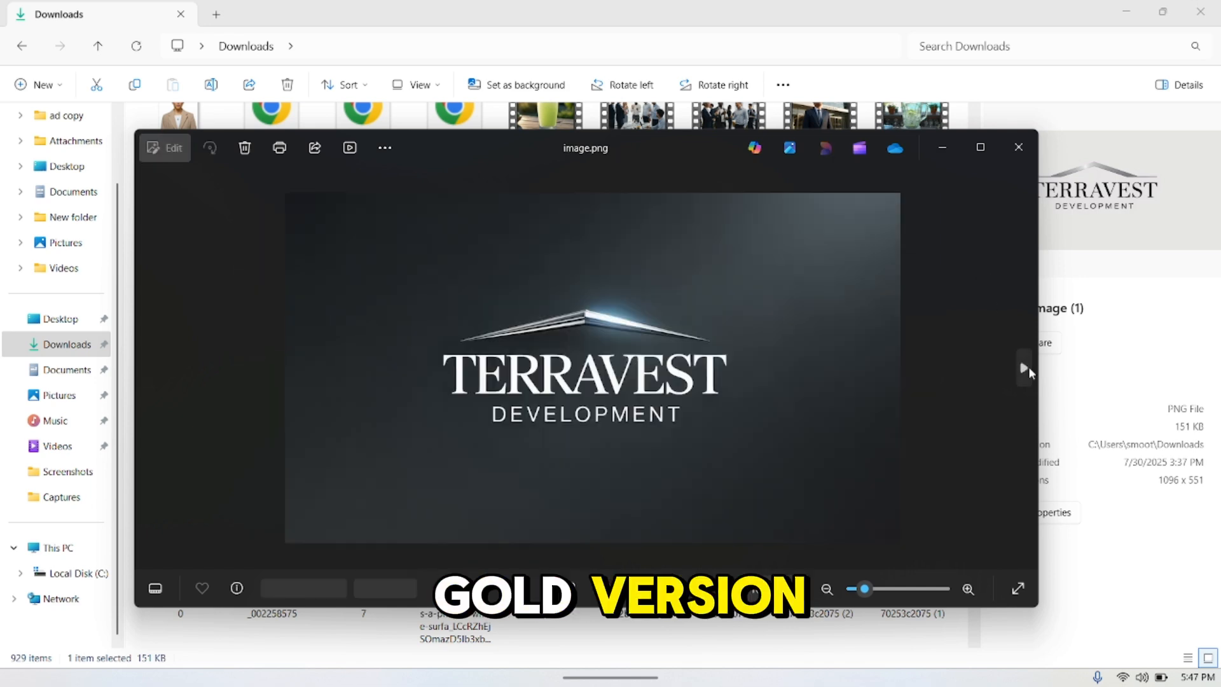
key("Left")
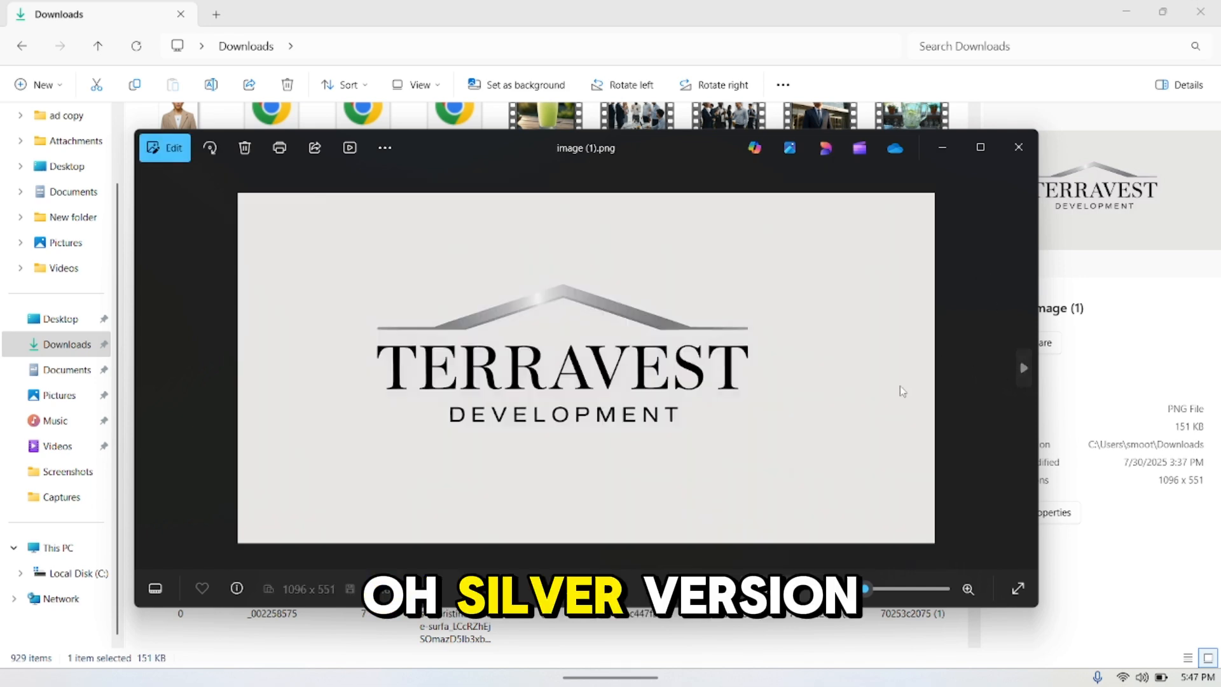
mouse_move(755, 661)
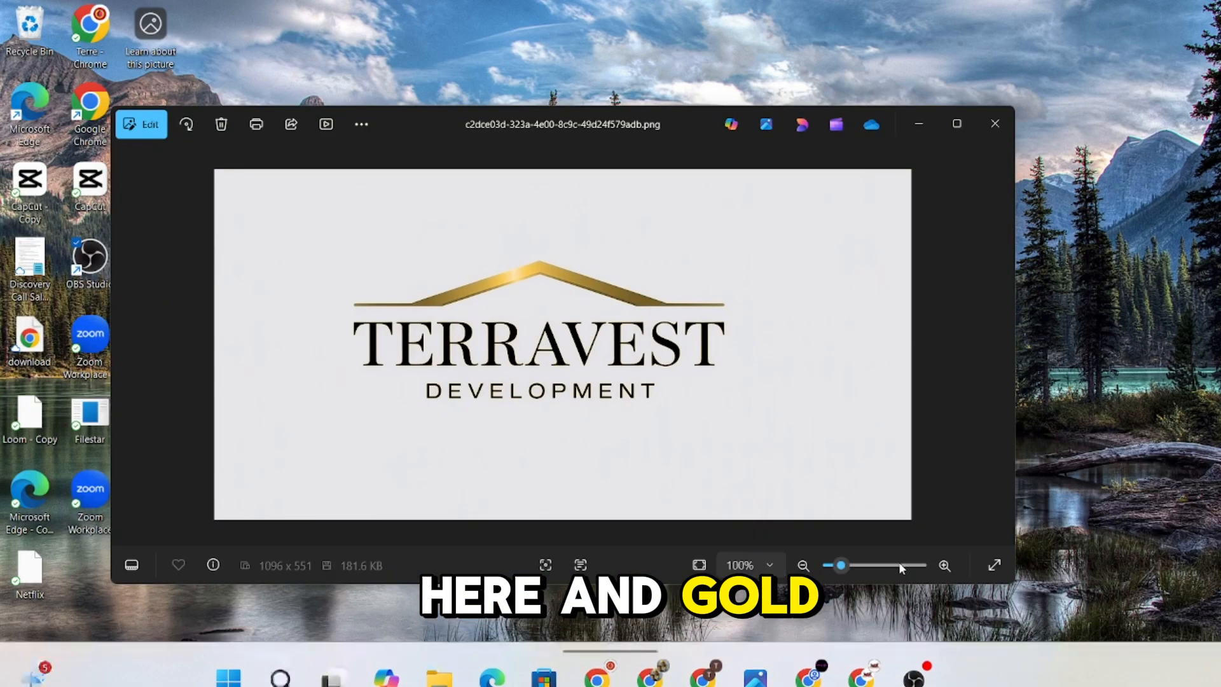
left_click(940, 570)
left_click_drag(514, 124, 598, 107)
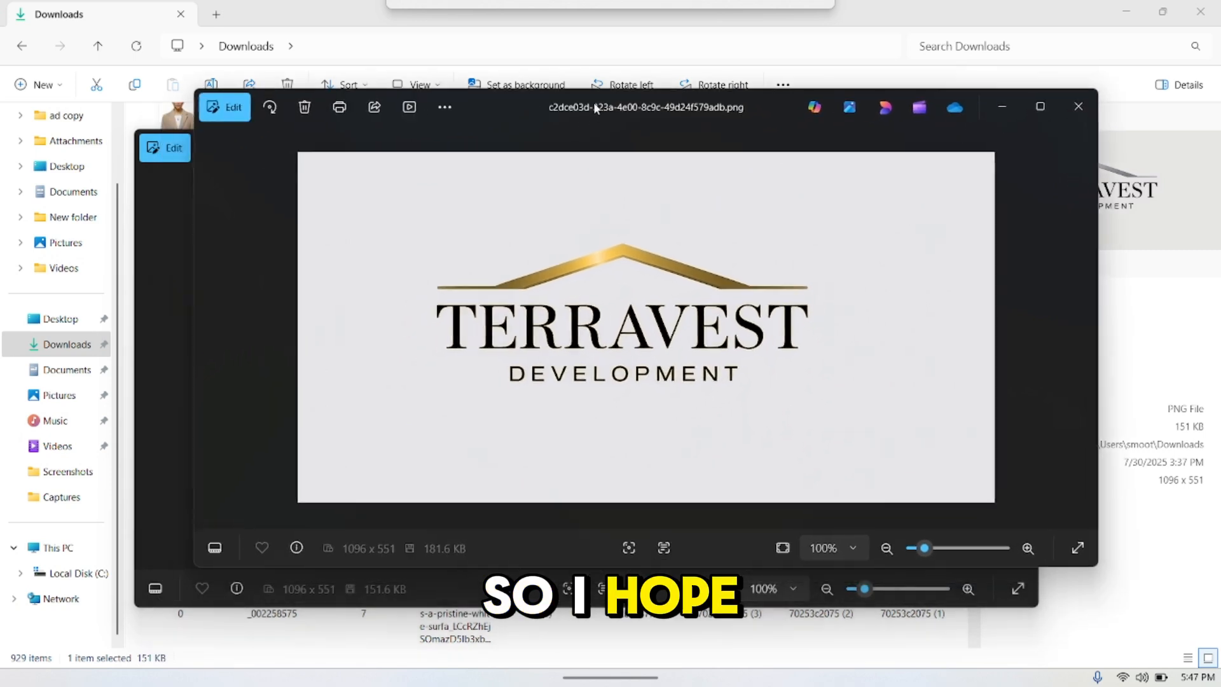